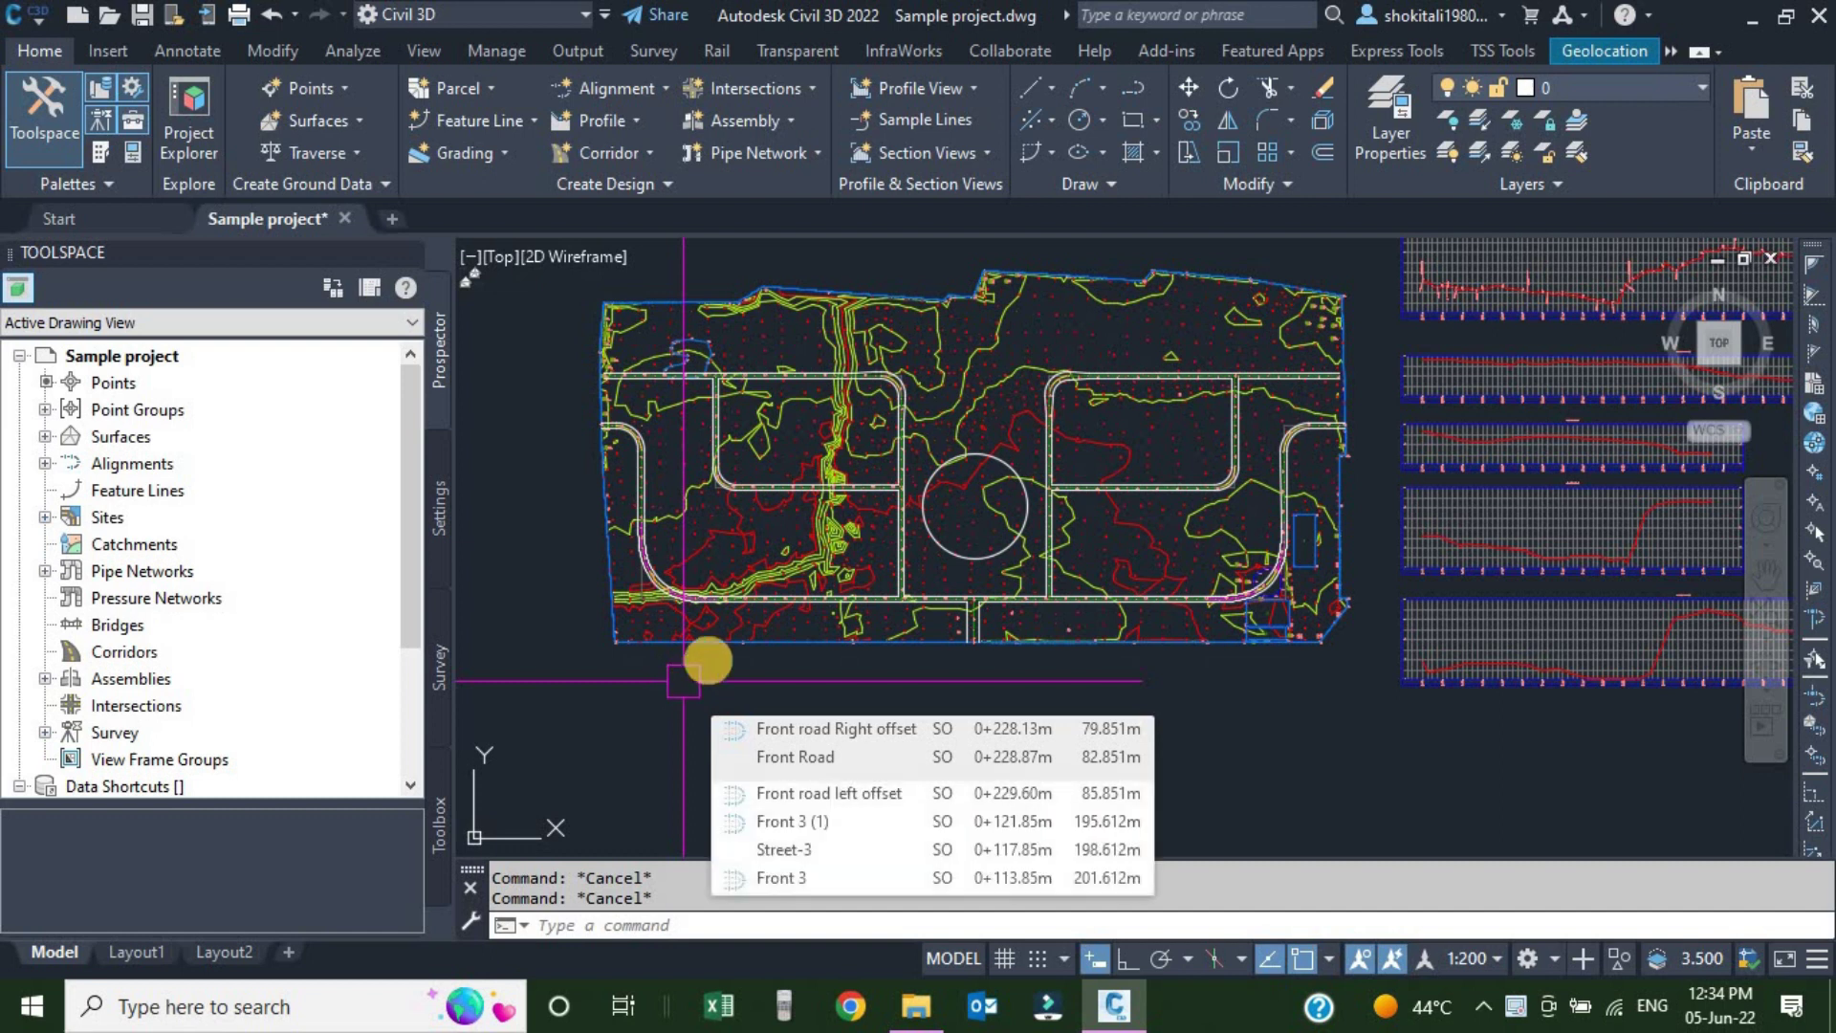
Zoom and pan the site plan until the white circle between the roads fills the view.
scroll(1041, 585, "up", 7)
scroll(1040, 585, "down", 3)
scroll(897, 606, "down", 5)
scroll(1098, 594, "up", 5)
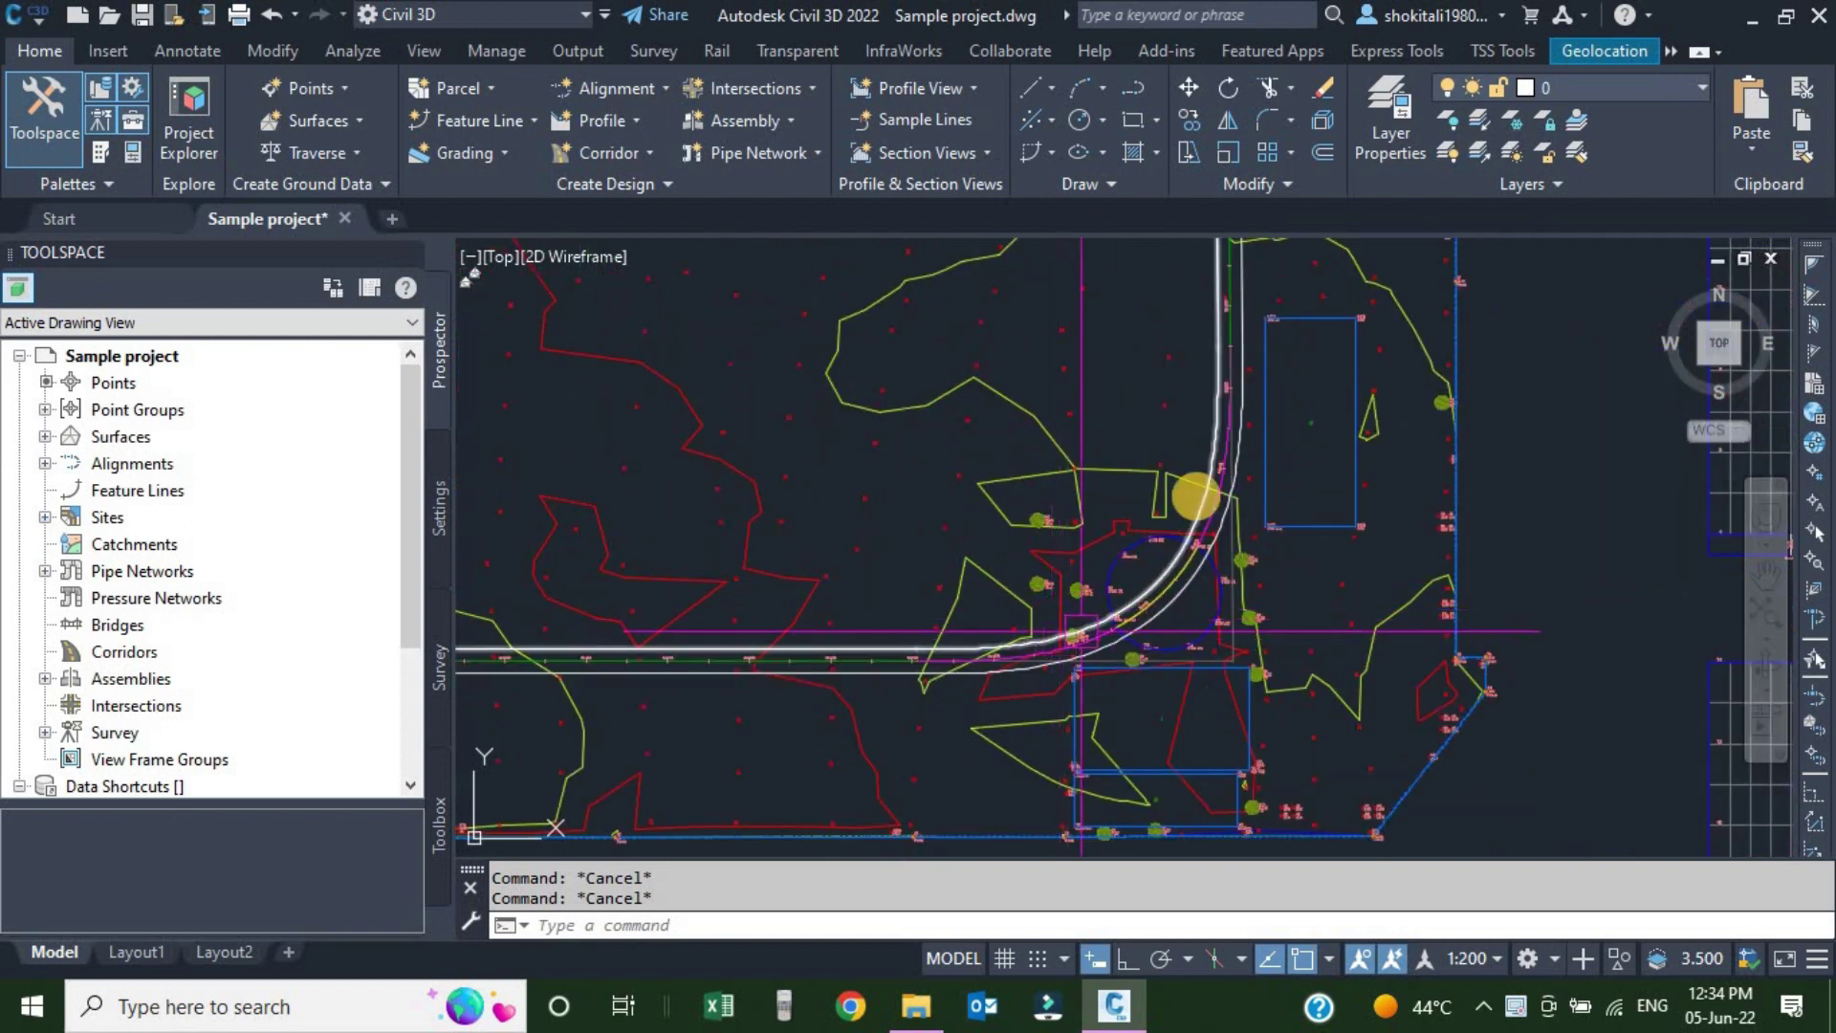
scroll(1195, 495, "down", 5)
scroll(1168, 471, "up", 6)
scroll(1193, 455, "up", 2)
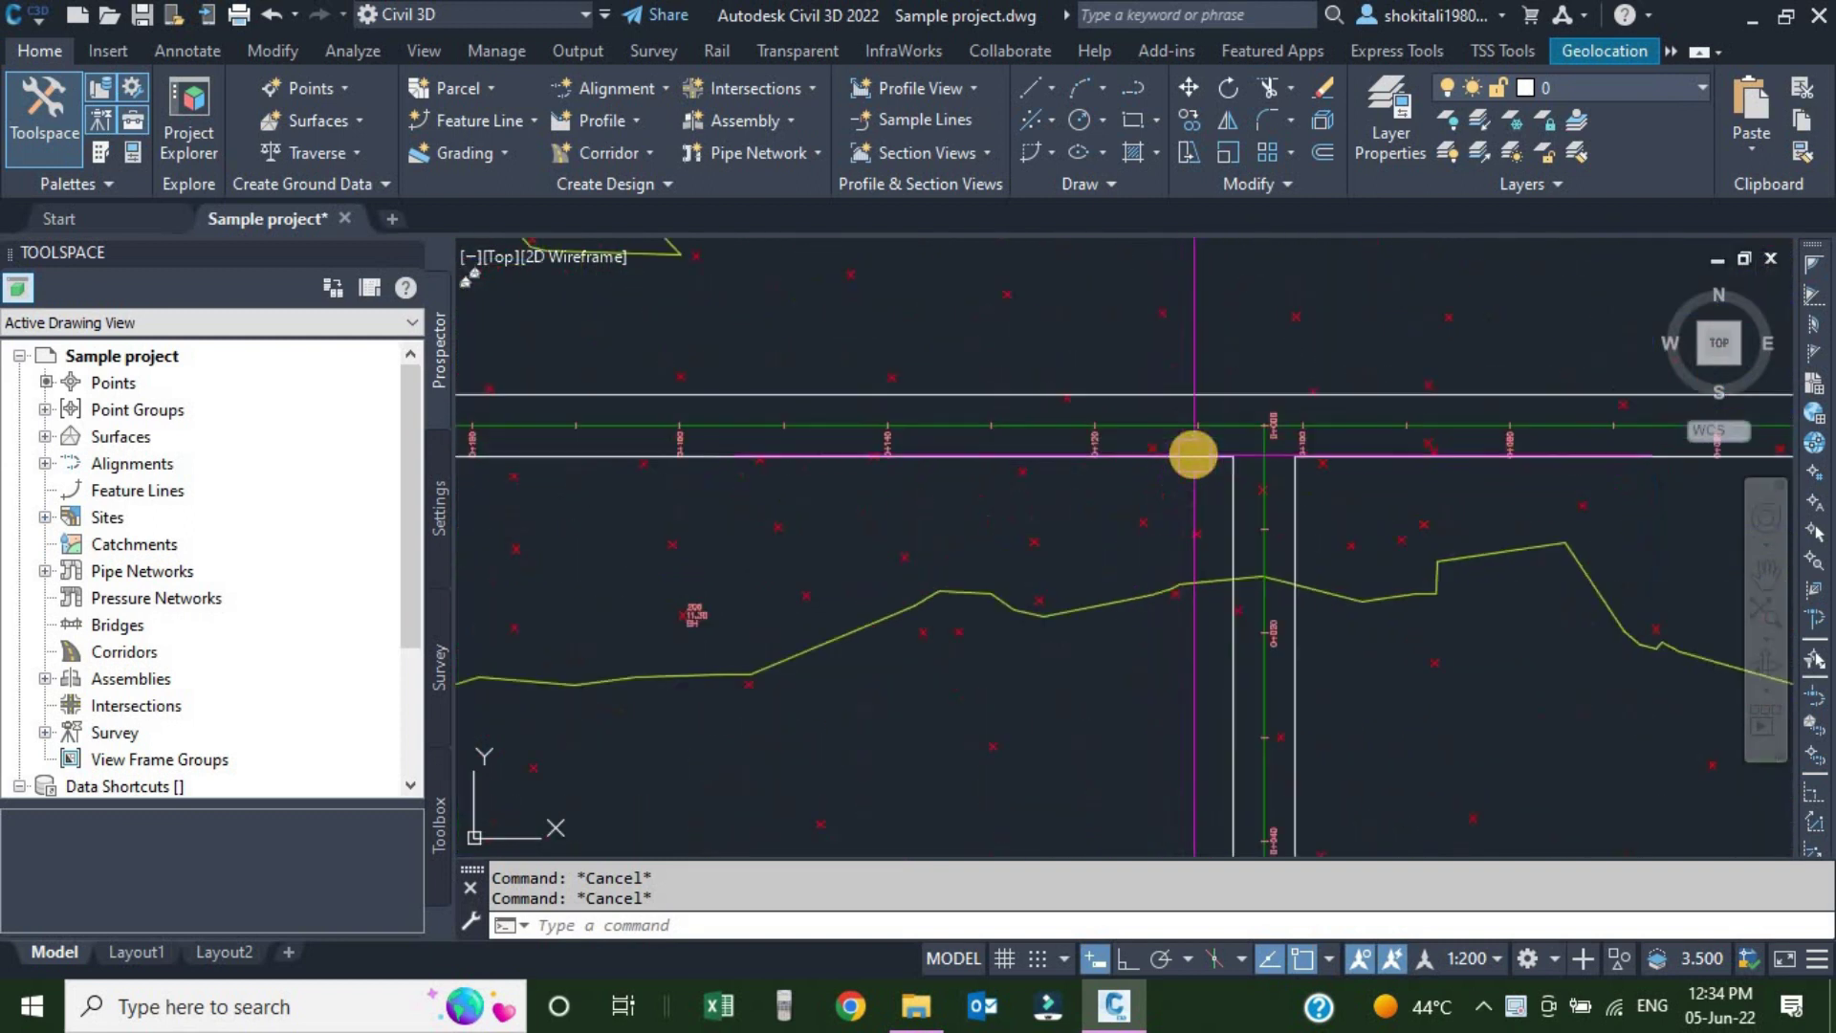
scroll(1234, 449, "down", 5)
scroll(967, 606, "down", 2)
middle_click_drag(966, 606, 1049, 545)
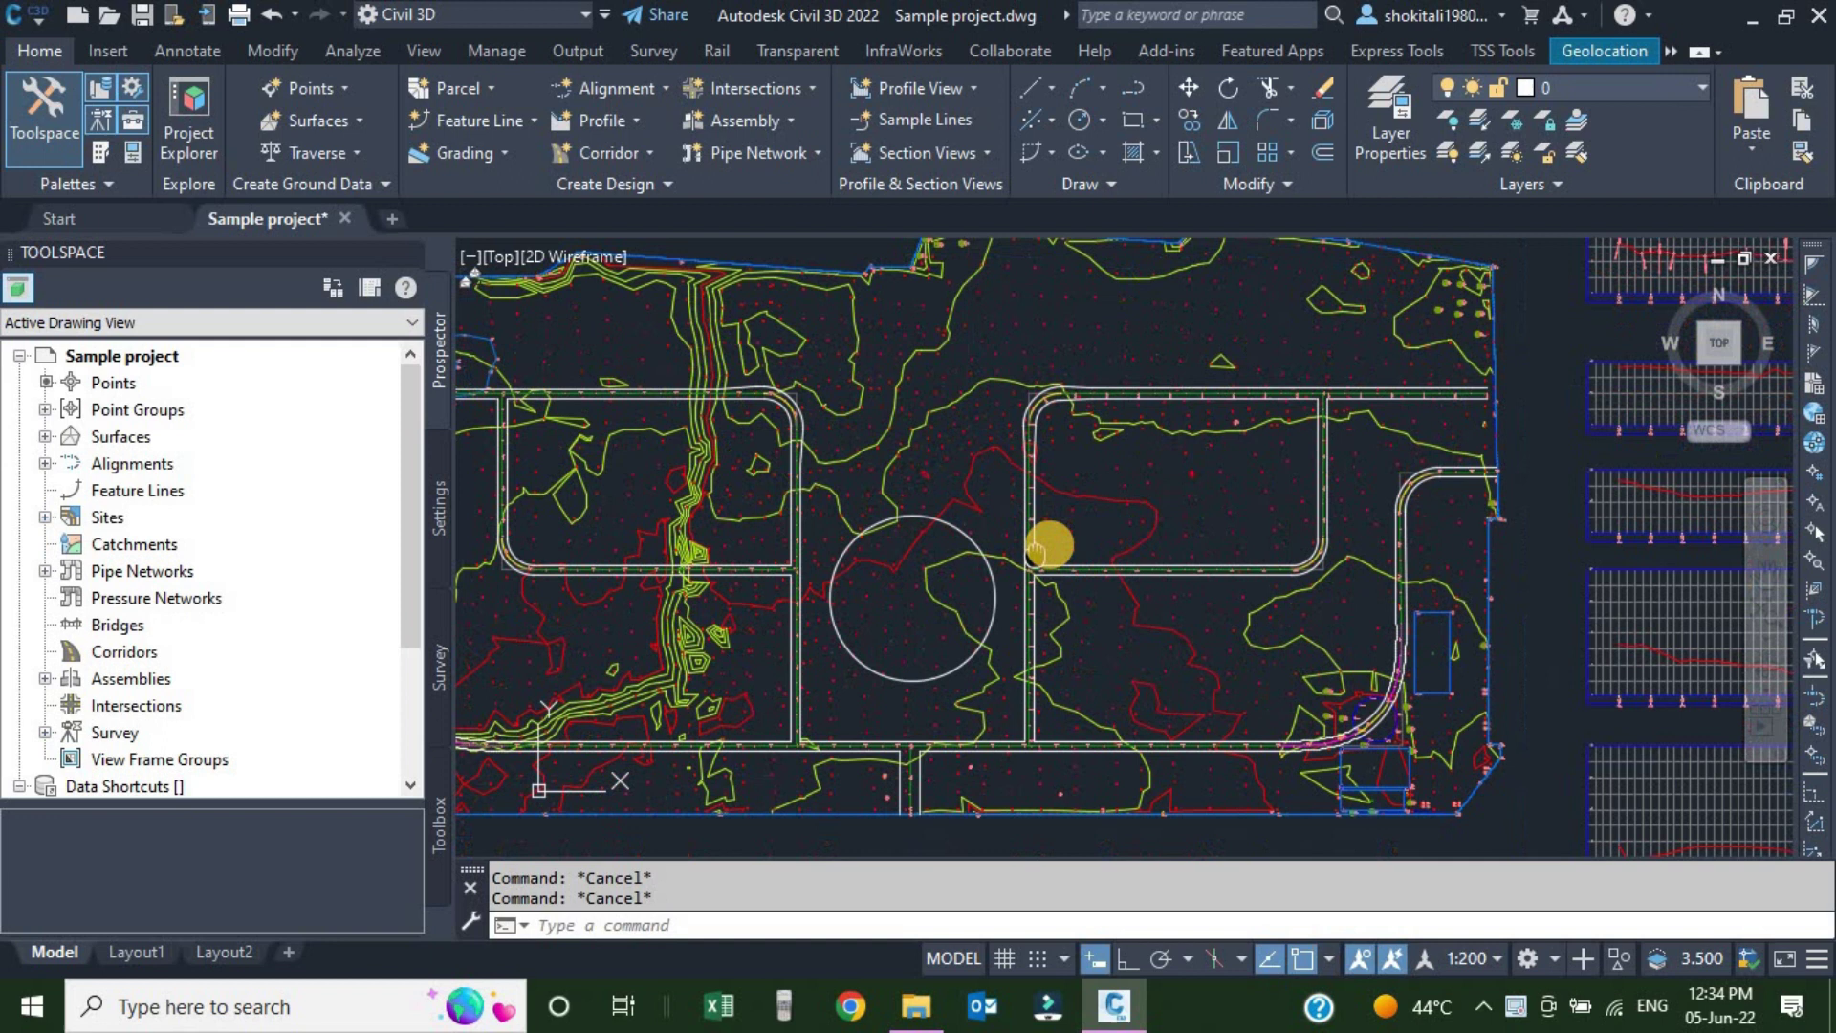
scroll(1049, 545, "down", 1)
scroll(922, 578, "up", 1)
scroll(923, 492, "up", 2)
scroll(944, 380, "up", 1)
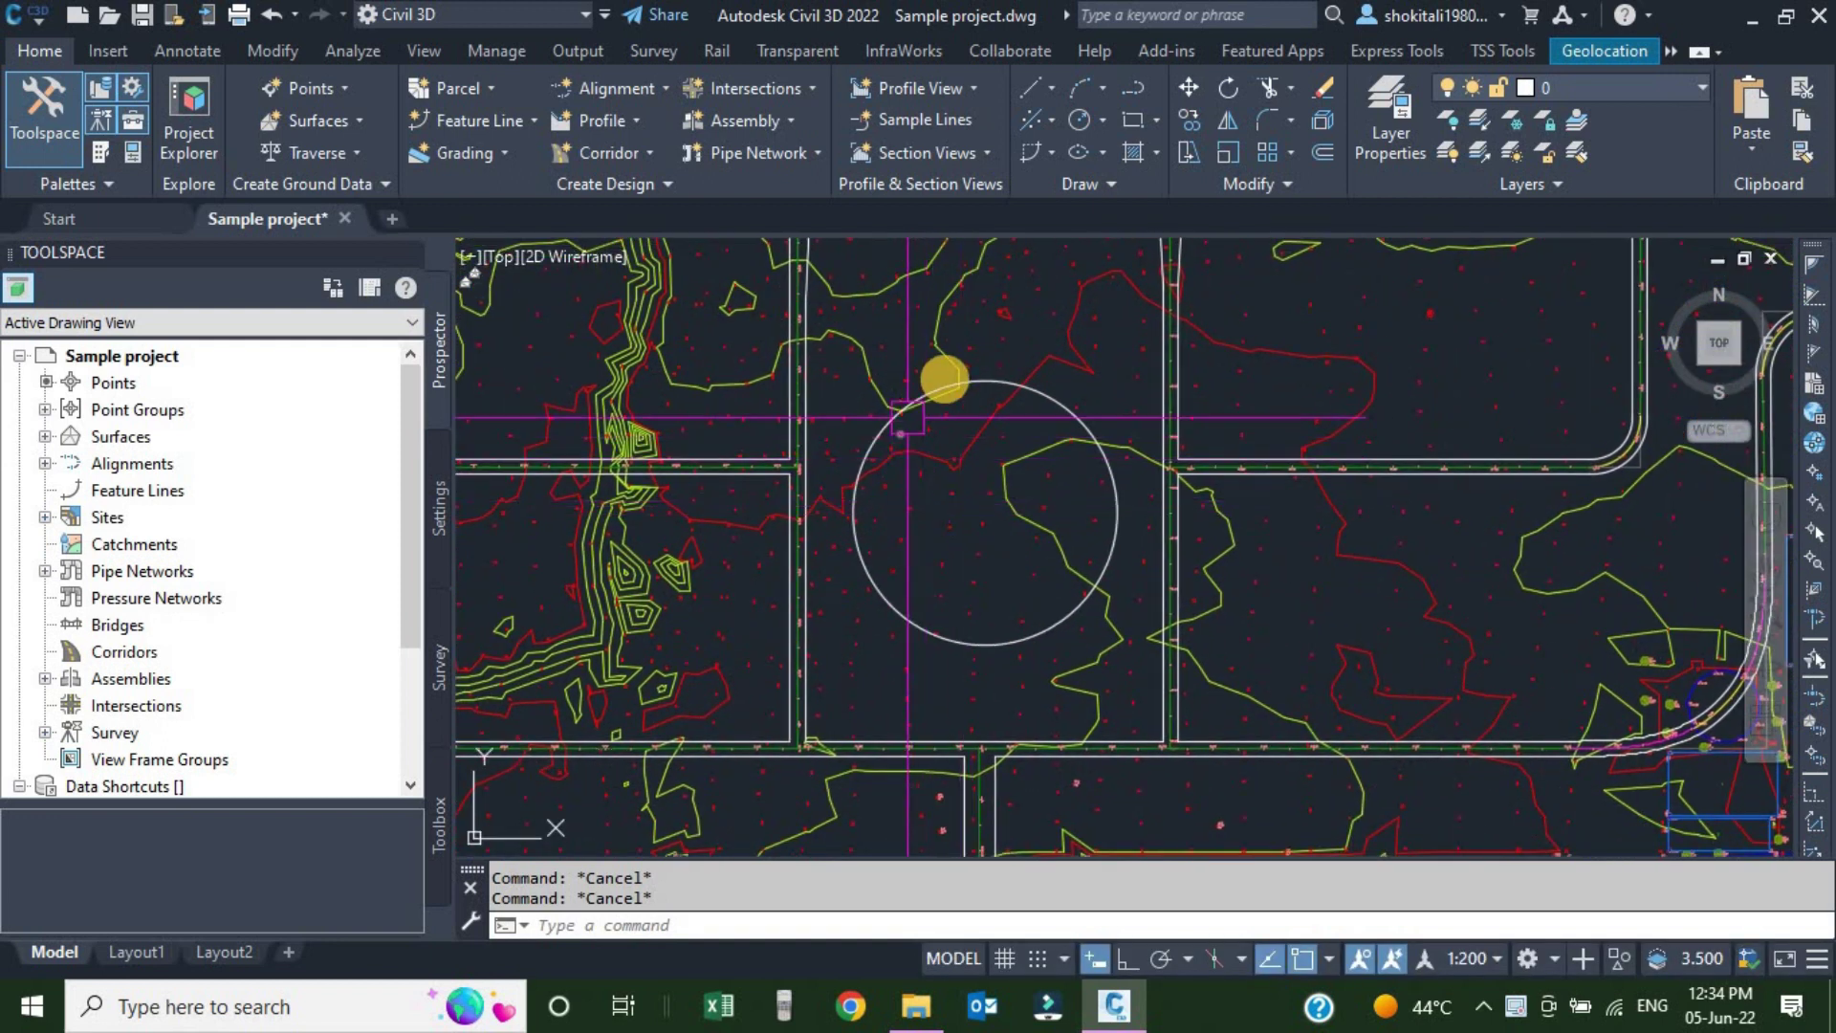
left_click(1114, 508)
mouse_move(1002, 452)
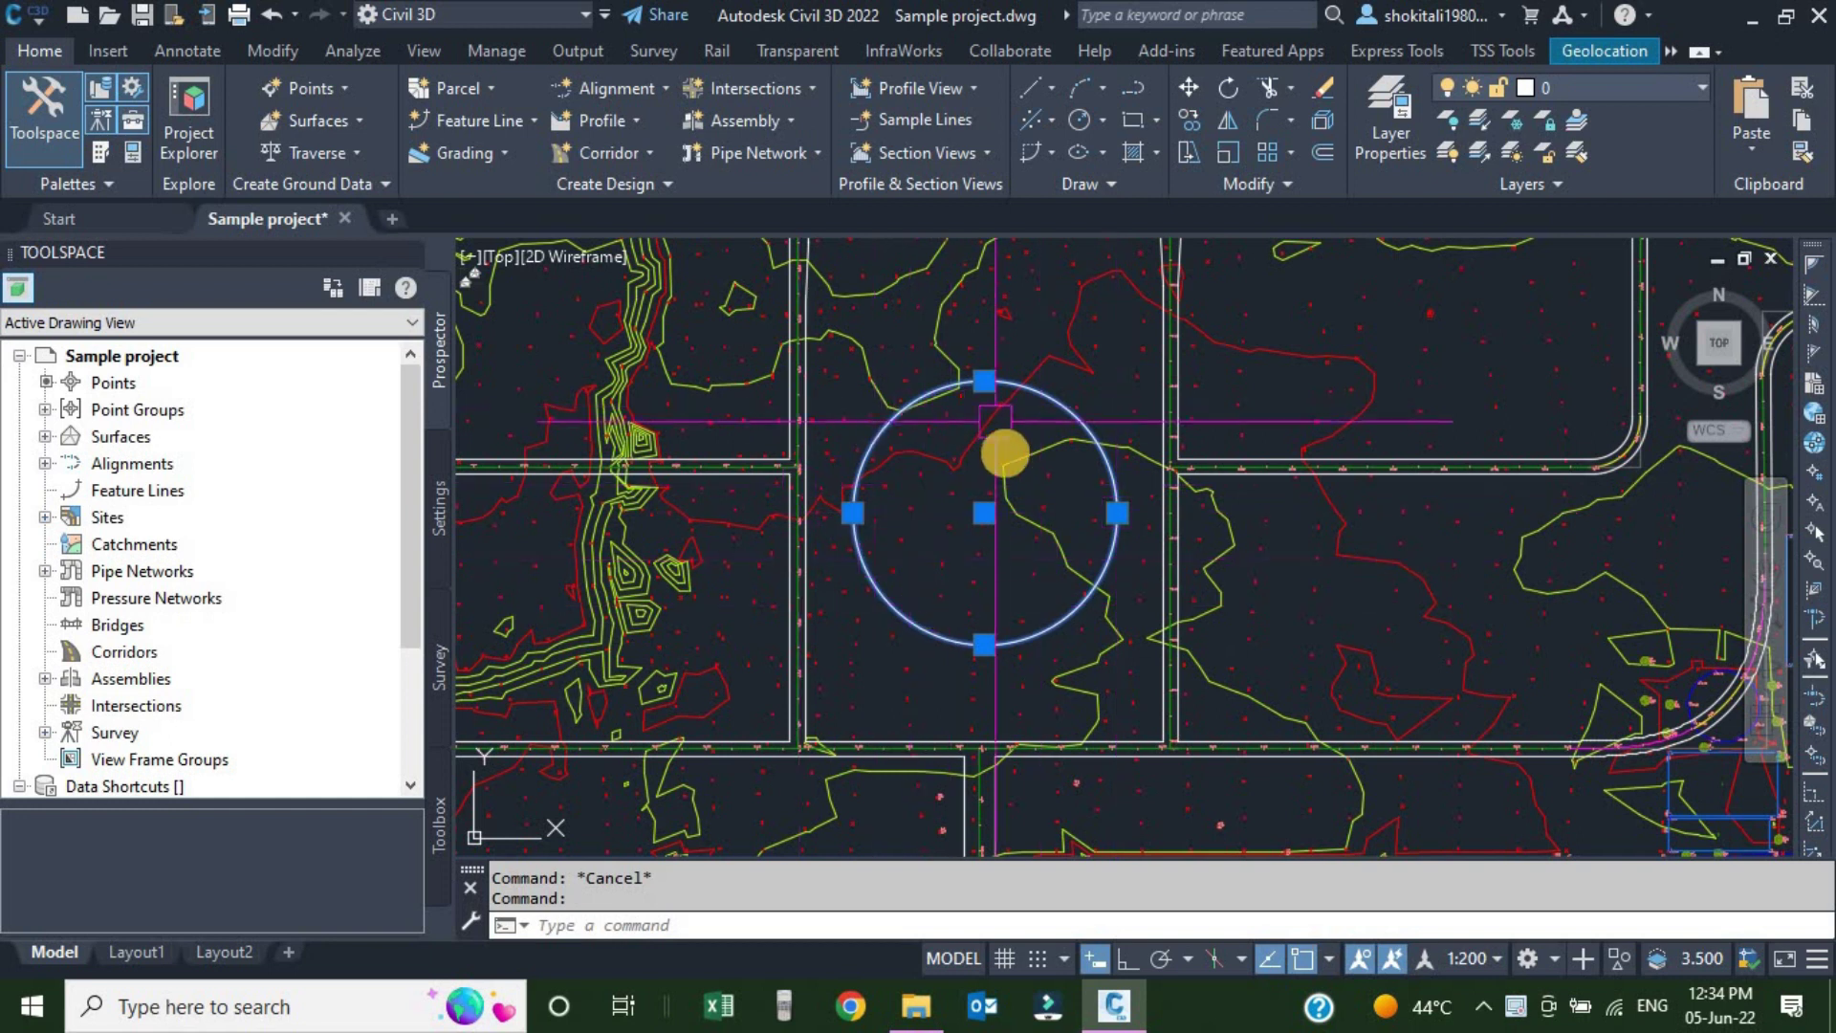
key("Escape")
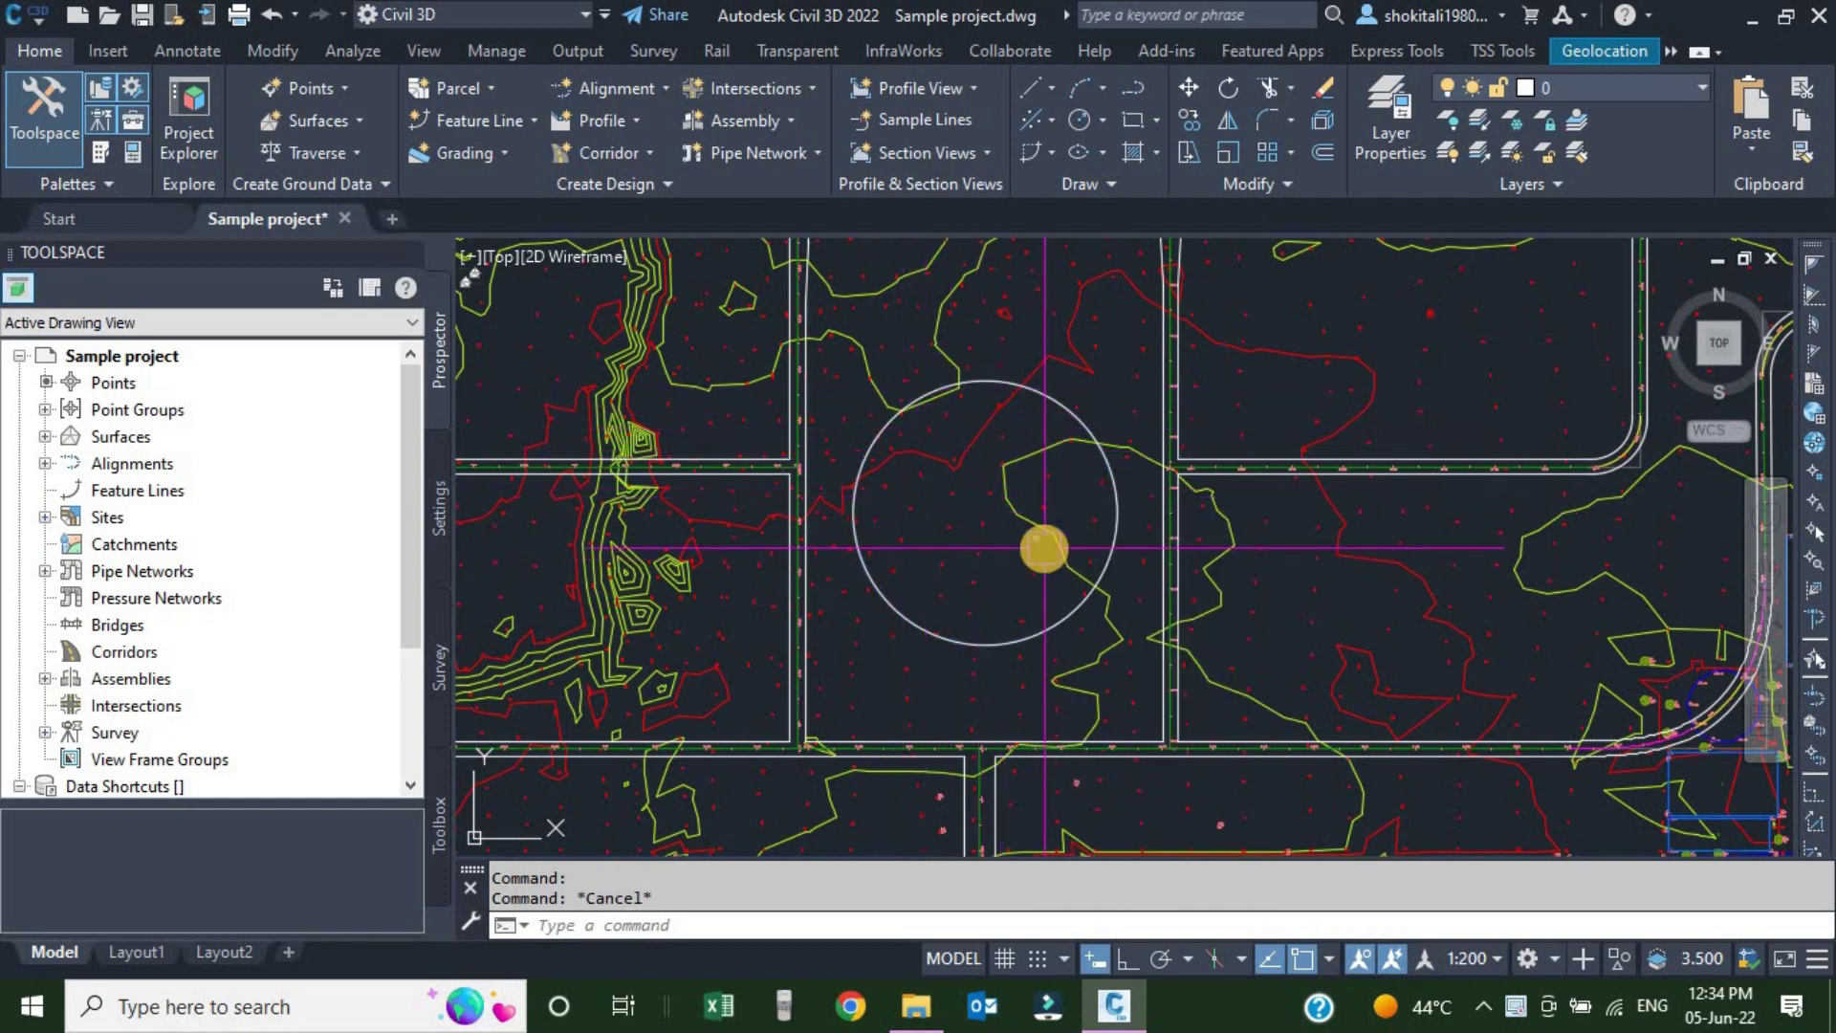
left_click(605, 82)
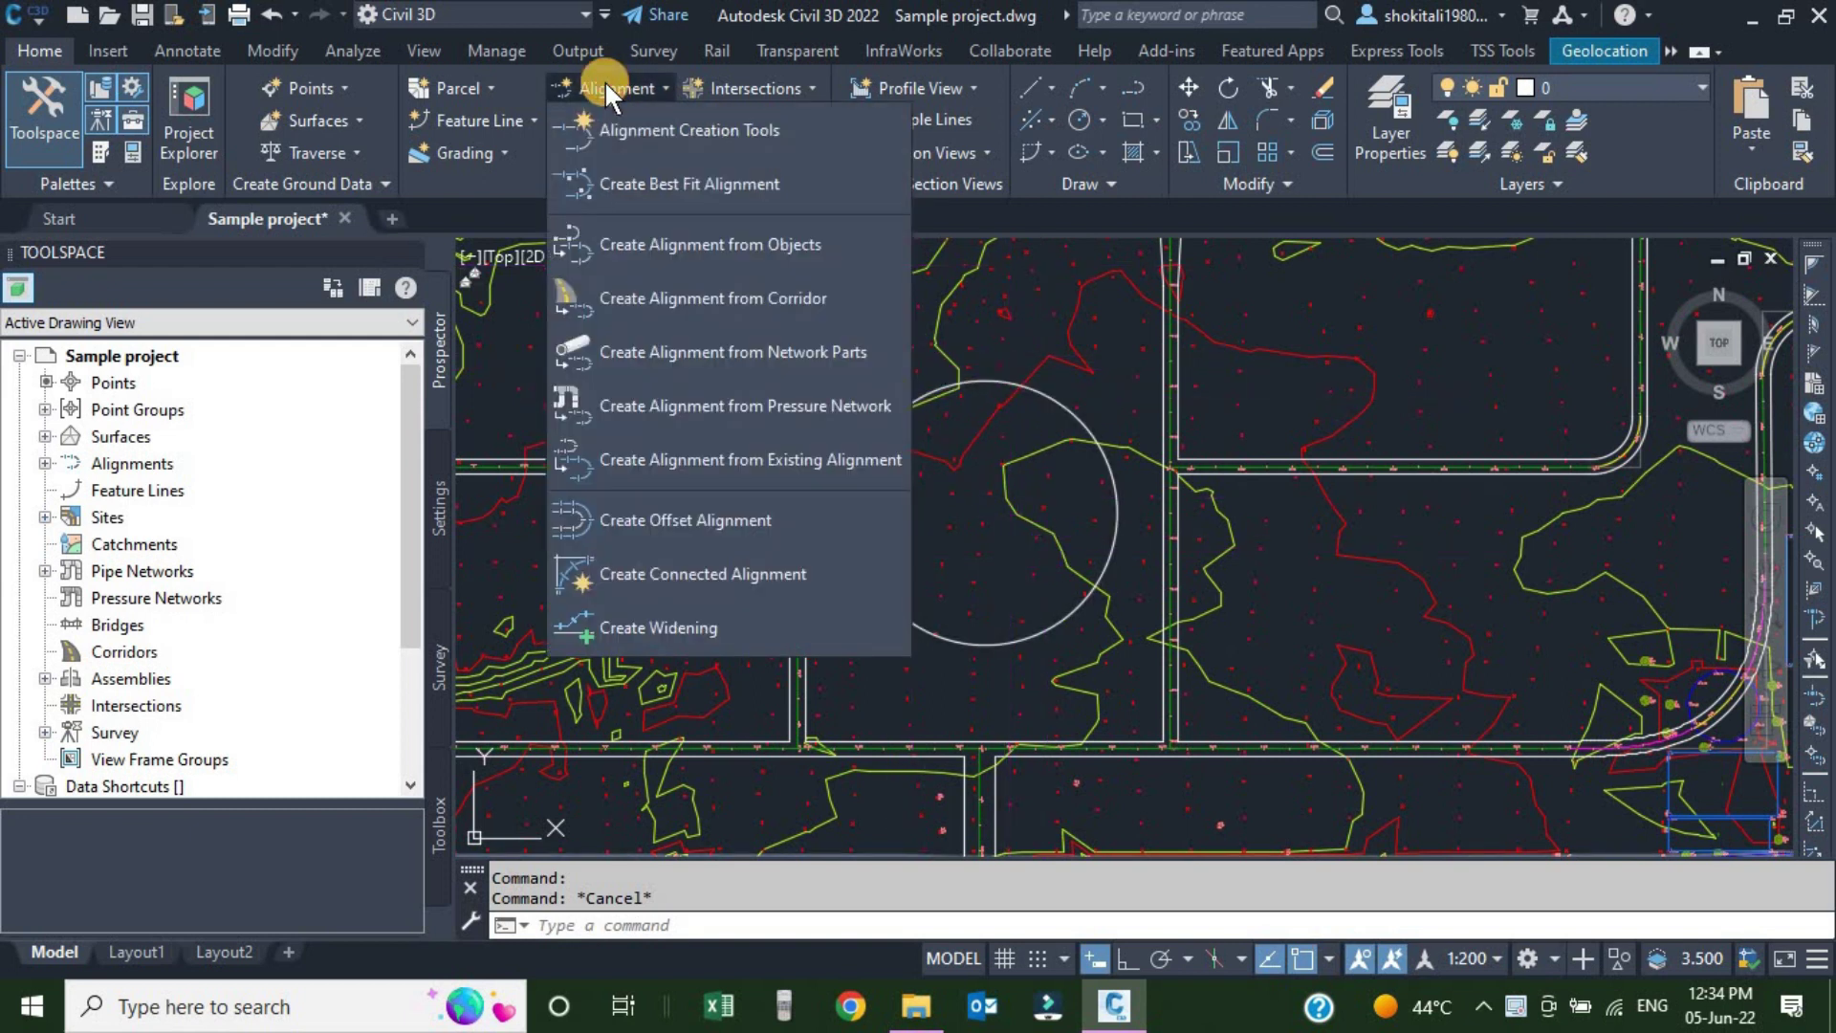
left_click(692, 243)
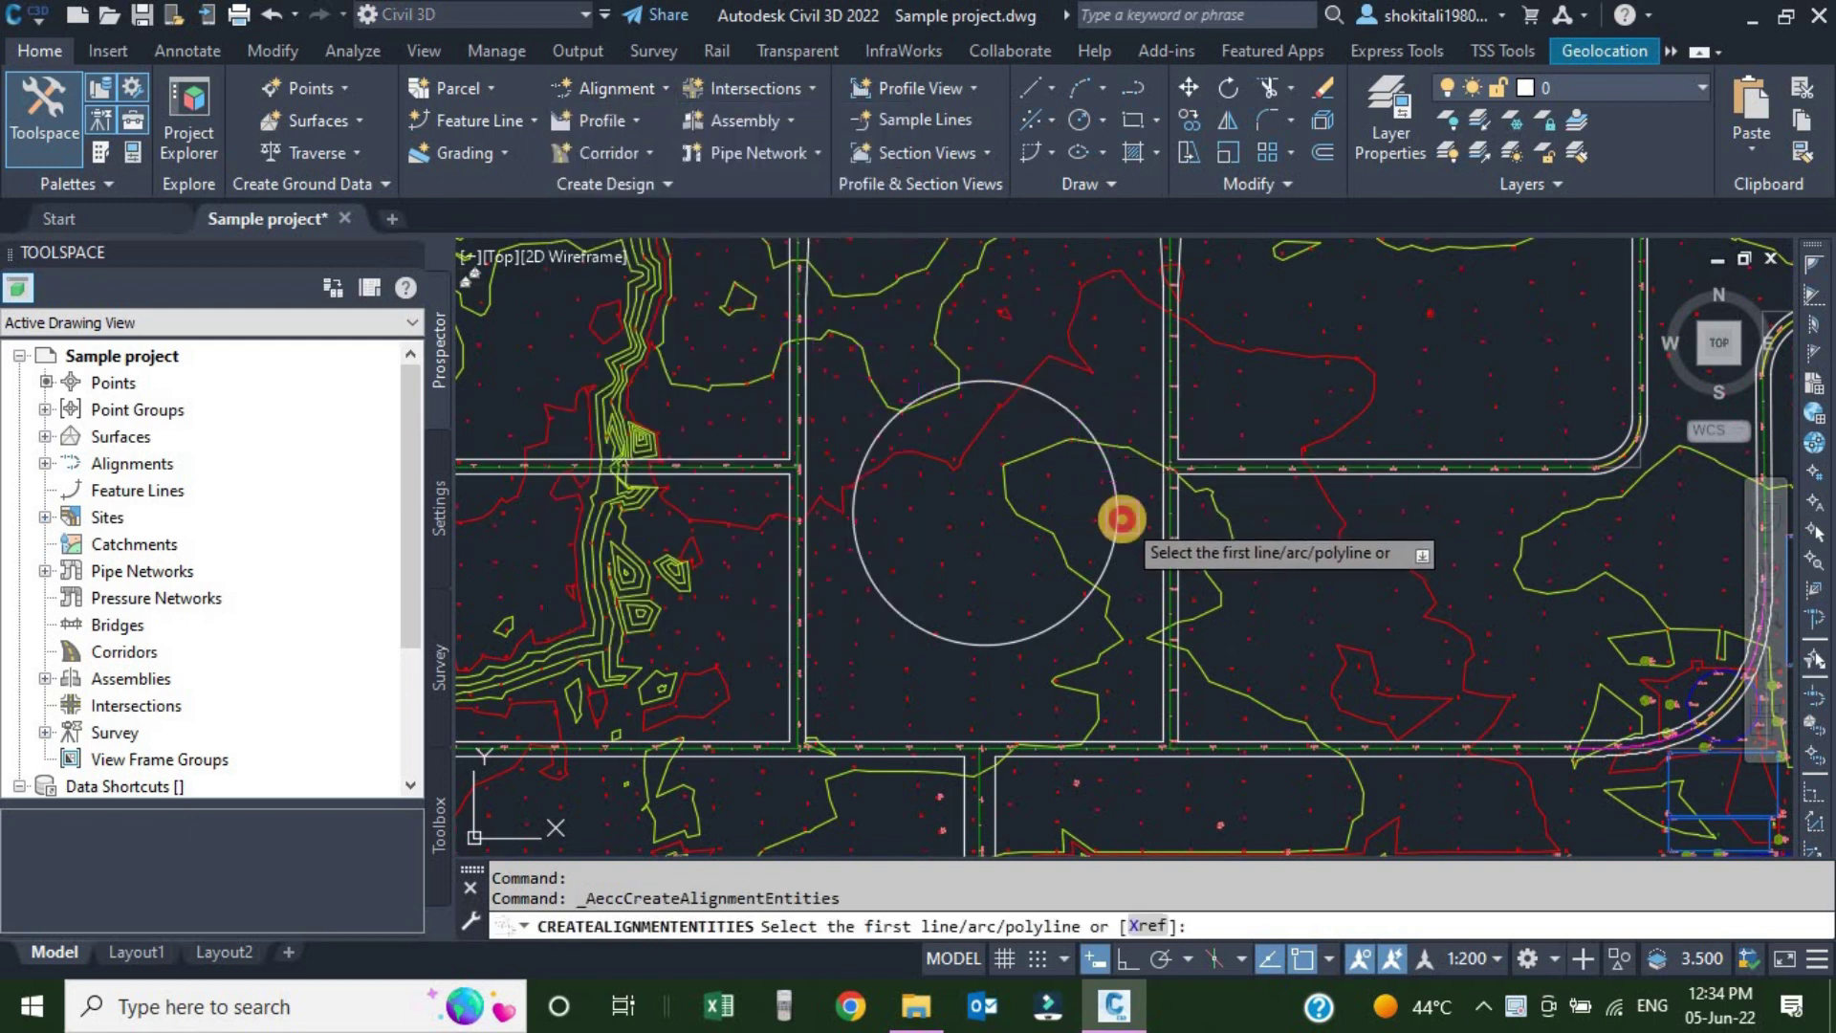
left_click(1111, 505)
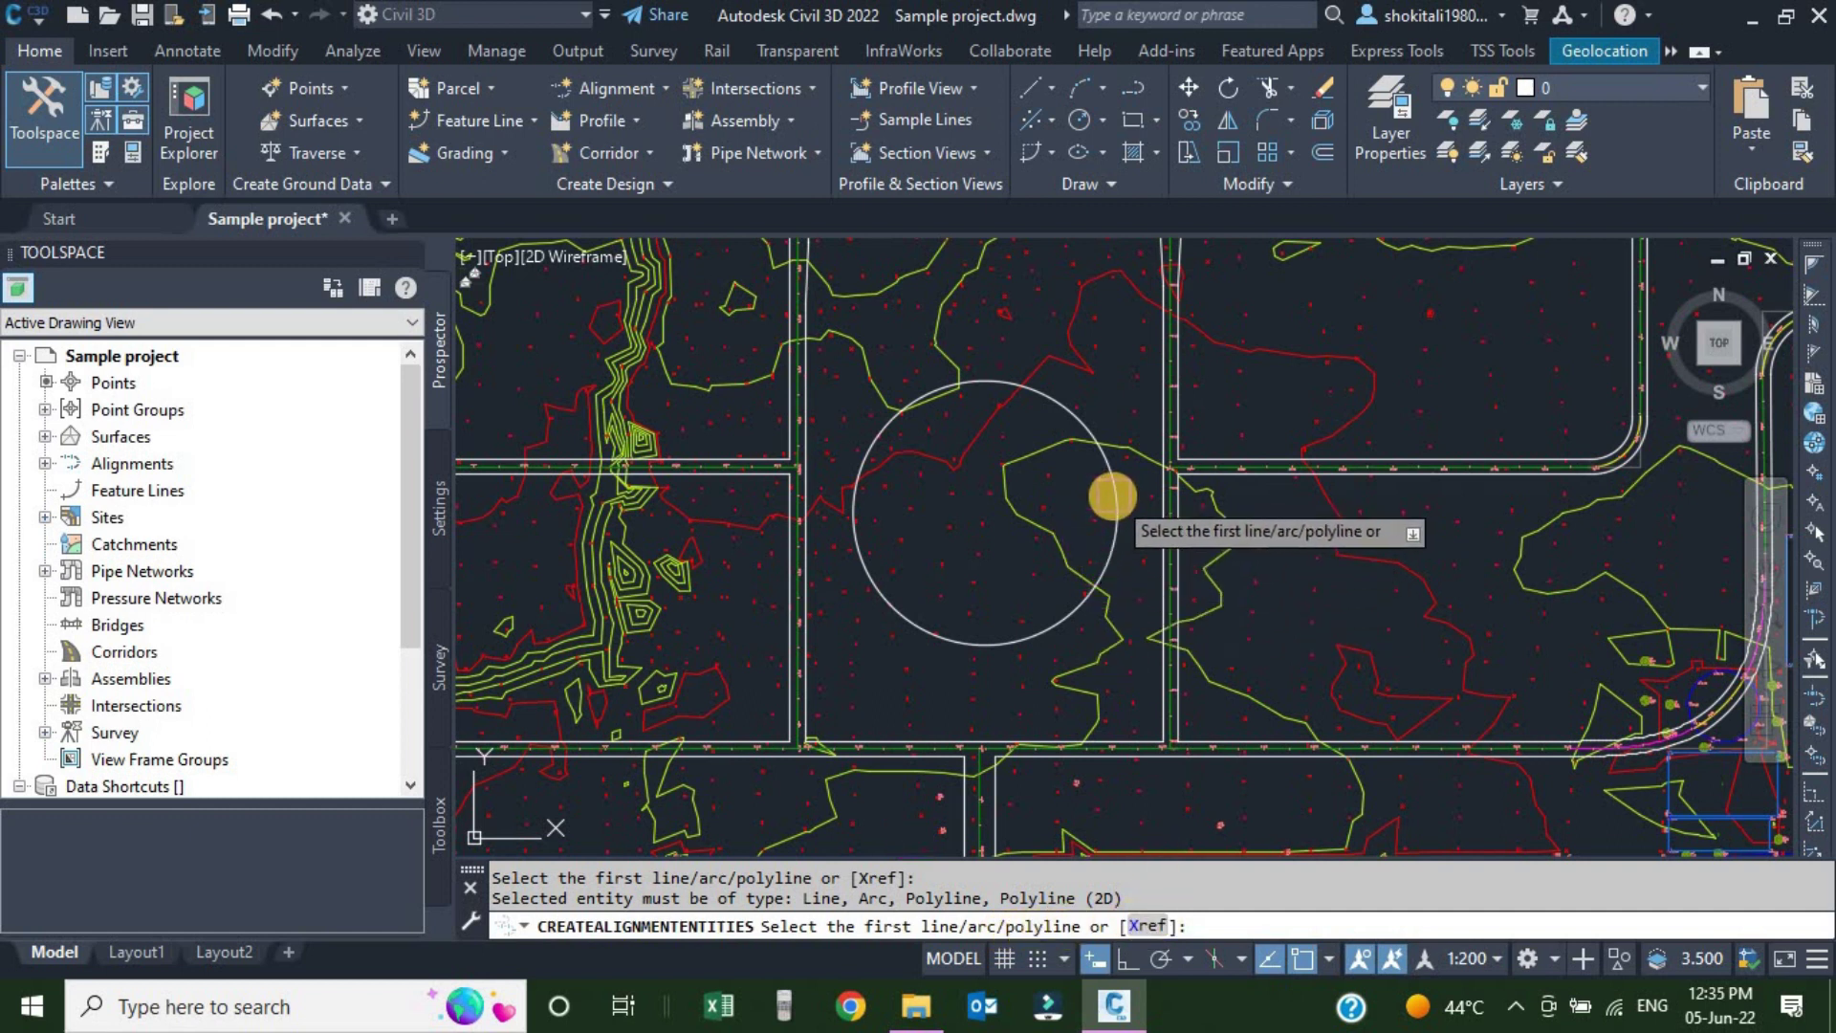
key("Escape")
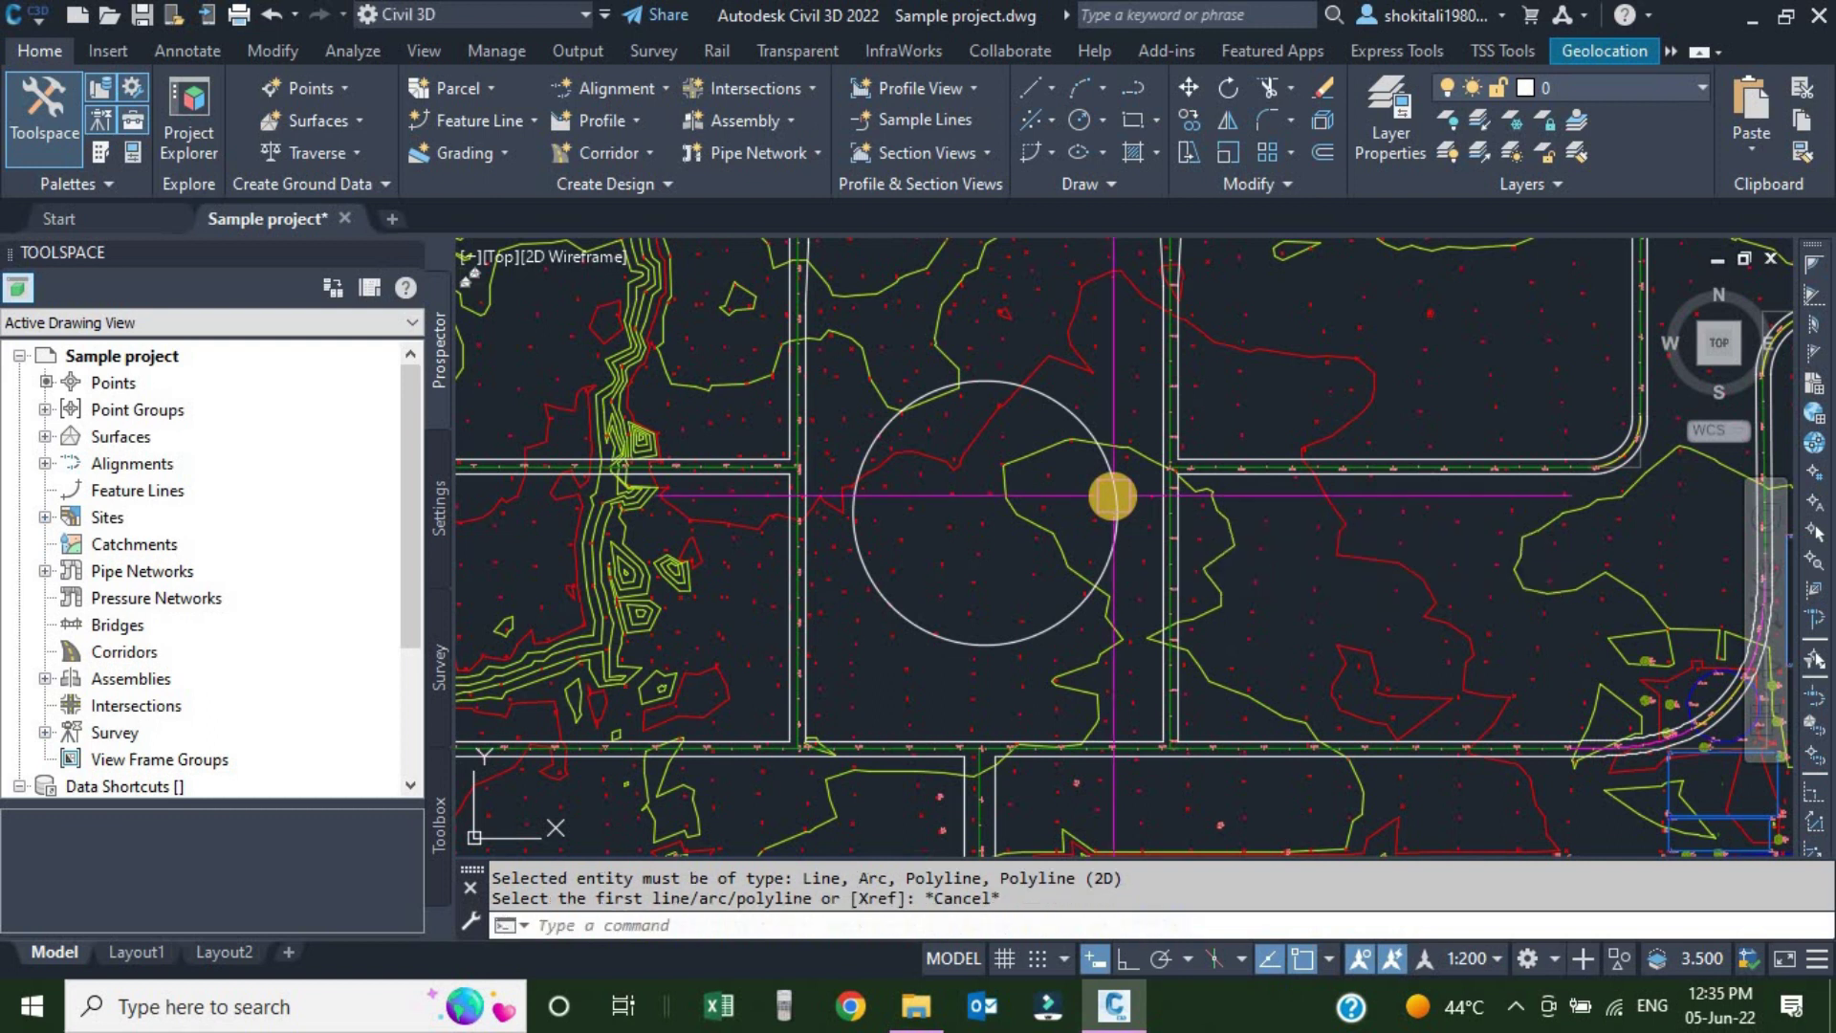
Create a new Centerline alignment named Main Street with Major and Minor only labels.
left_click(624, 88)
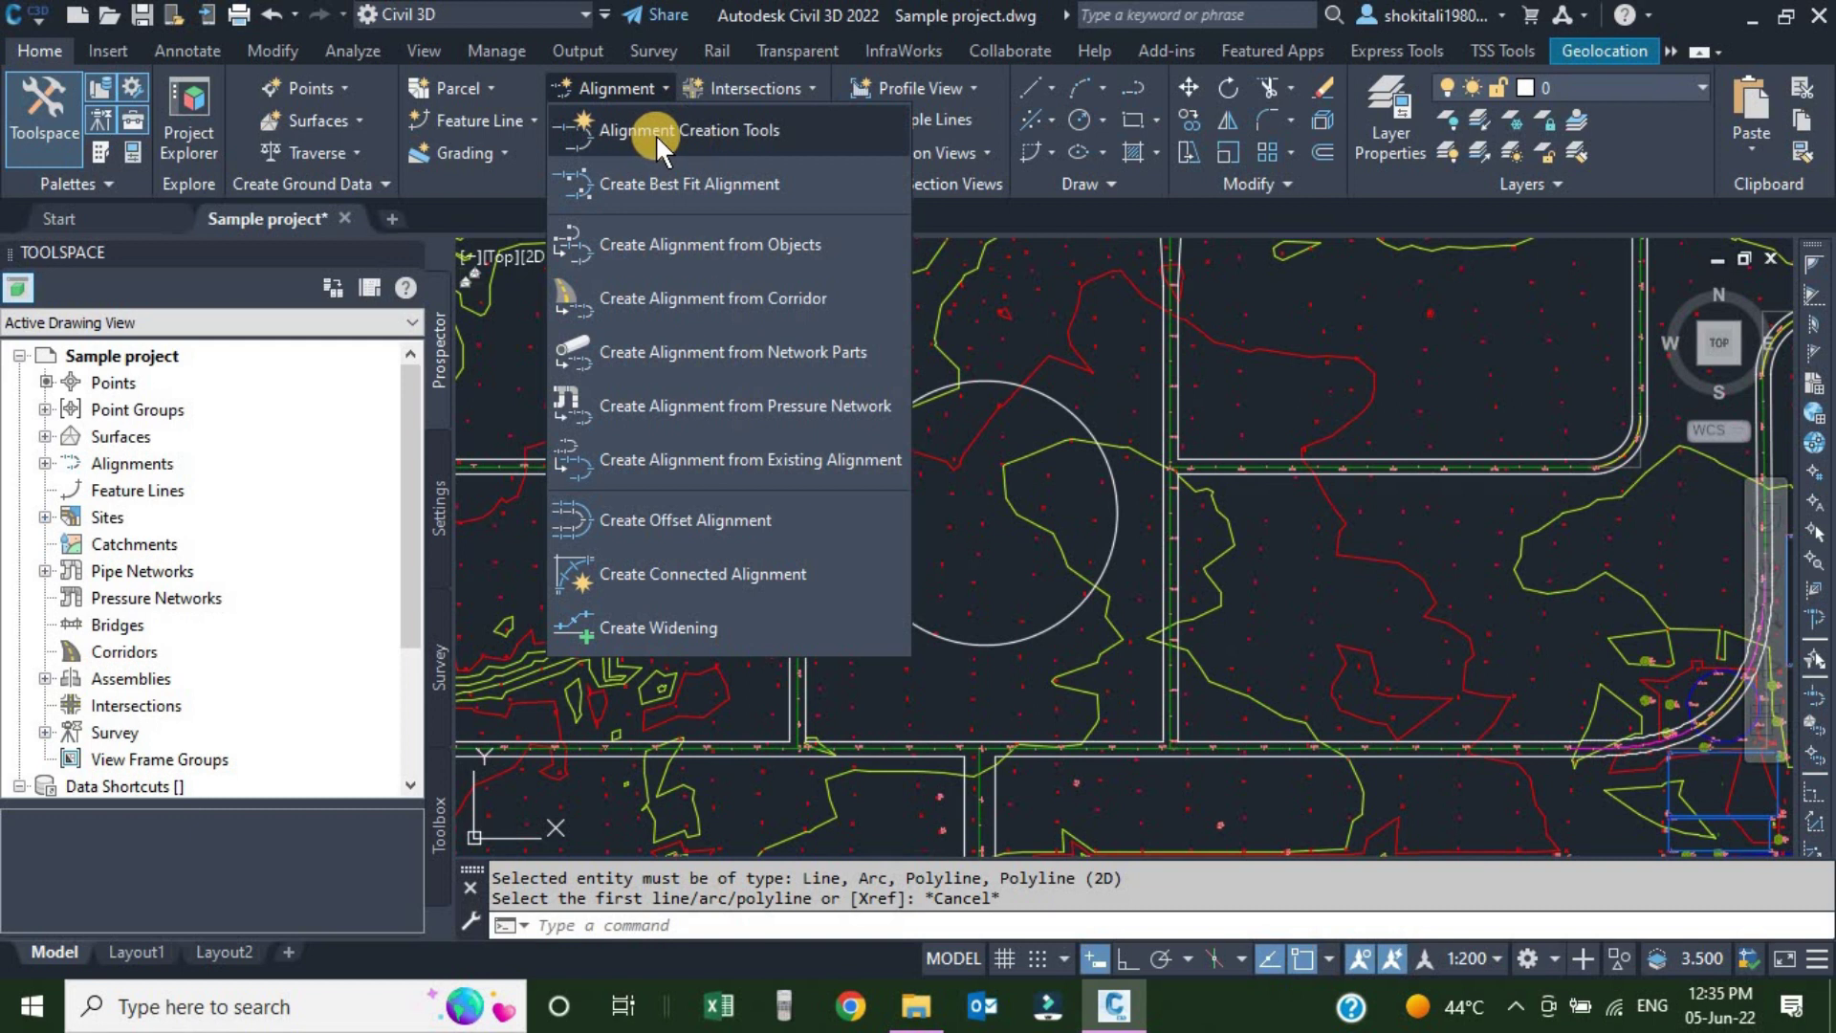
left_click(743, 308)
type("Main Street")
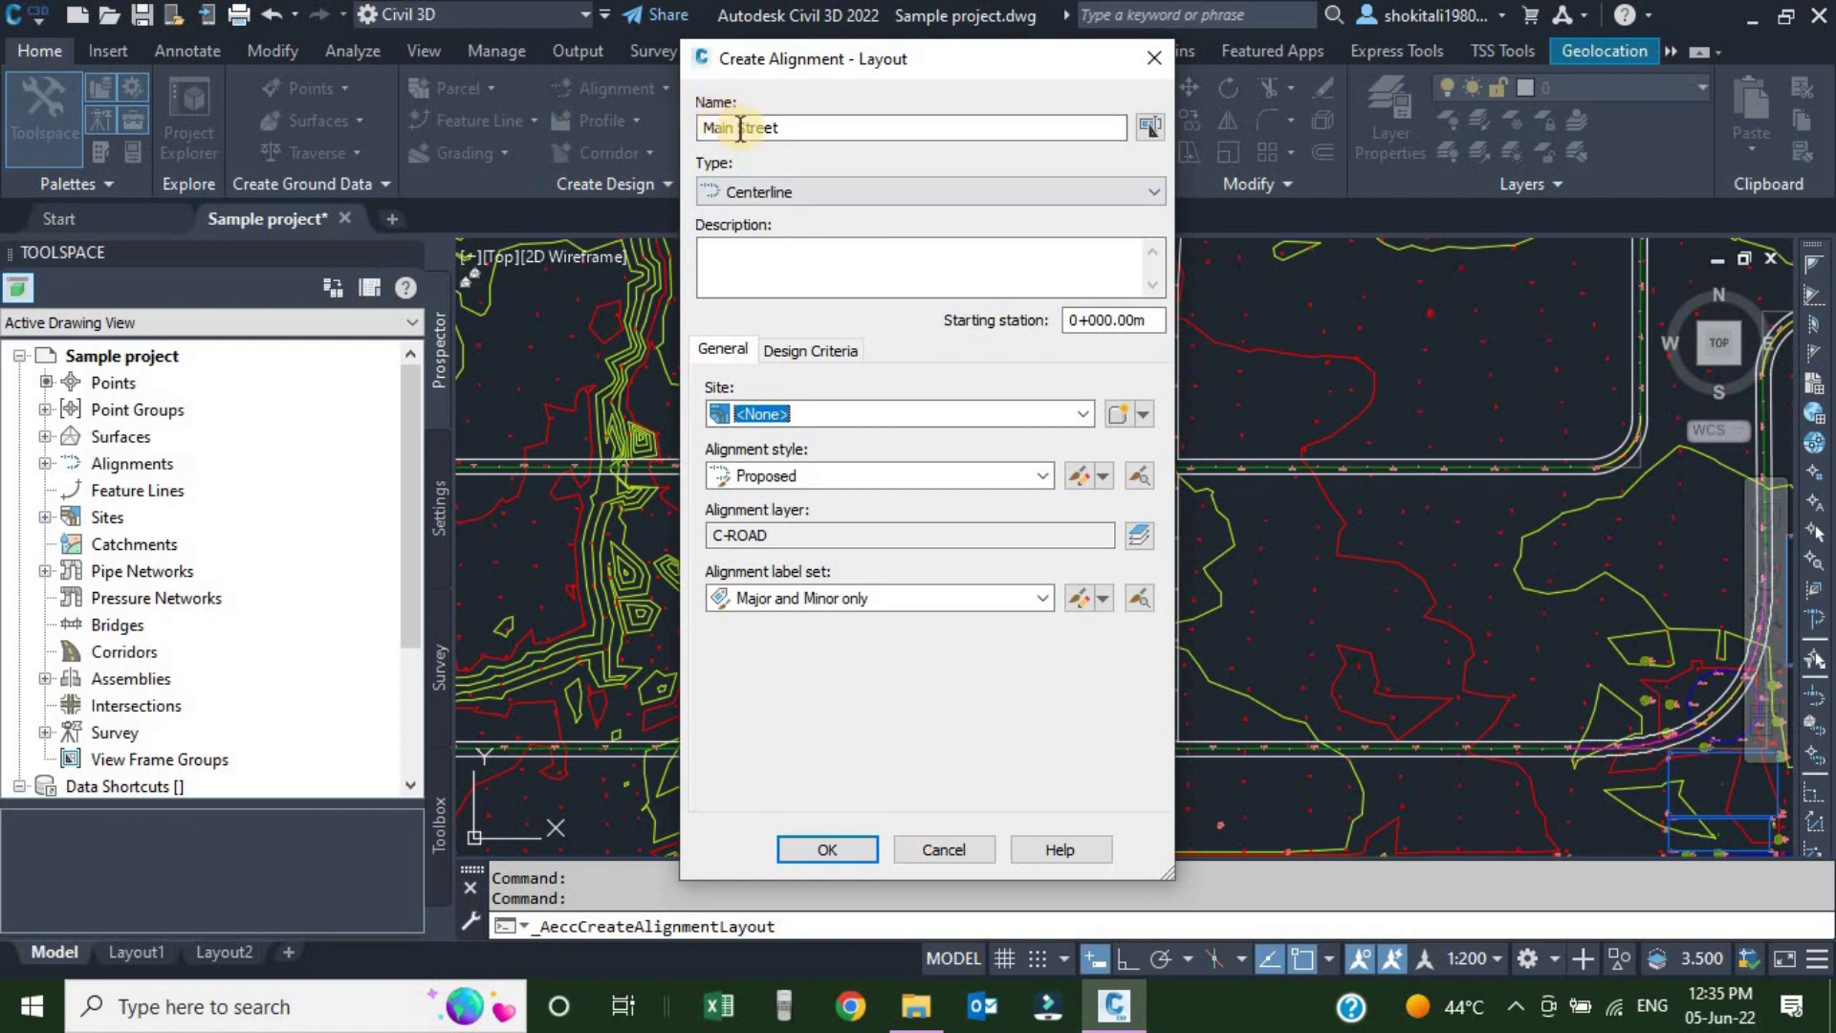
left_click(737, 191)
left_click(756, 215)
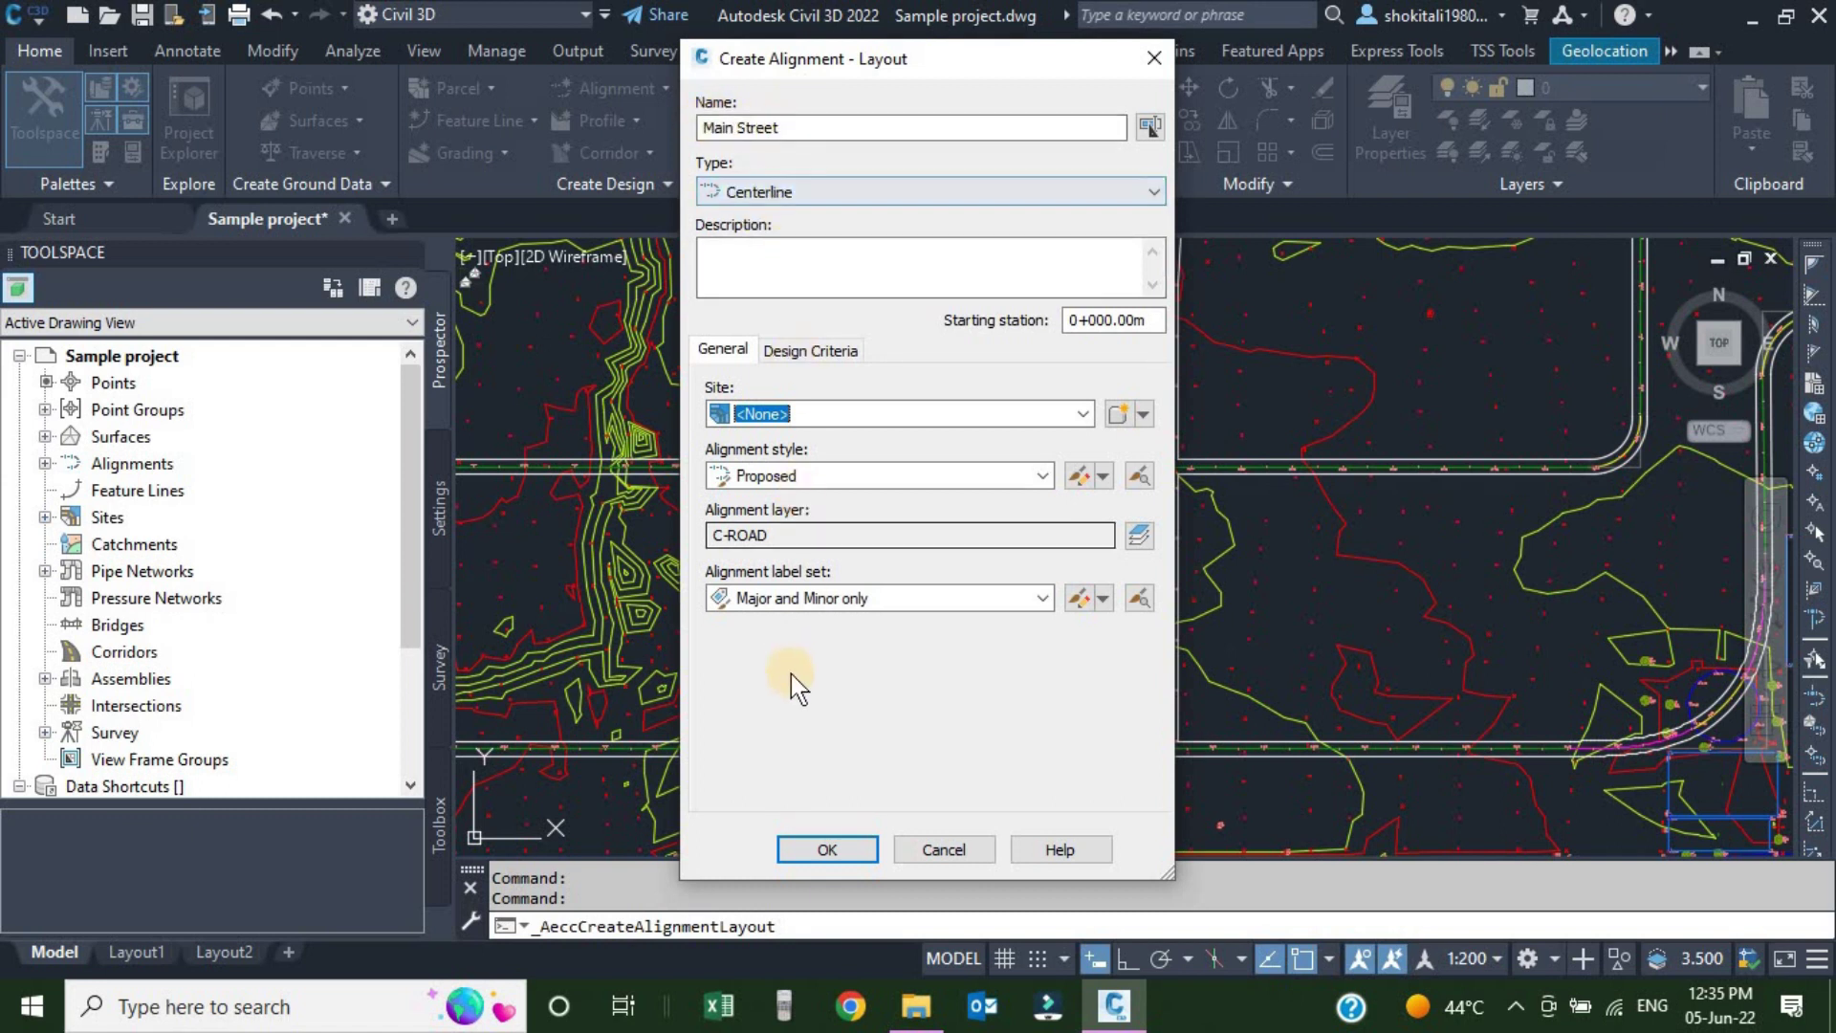
left_click(824, 849)
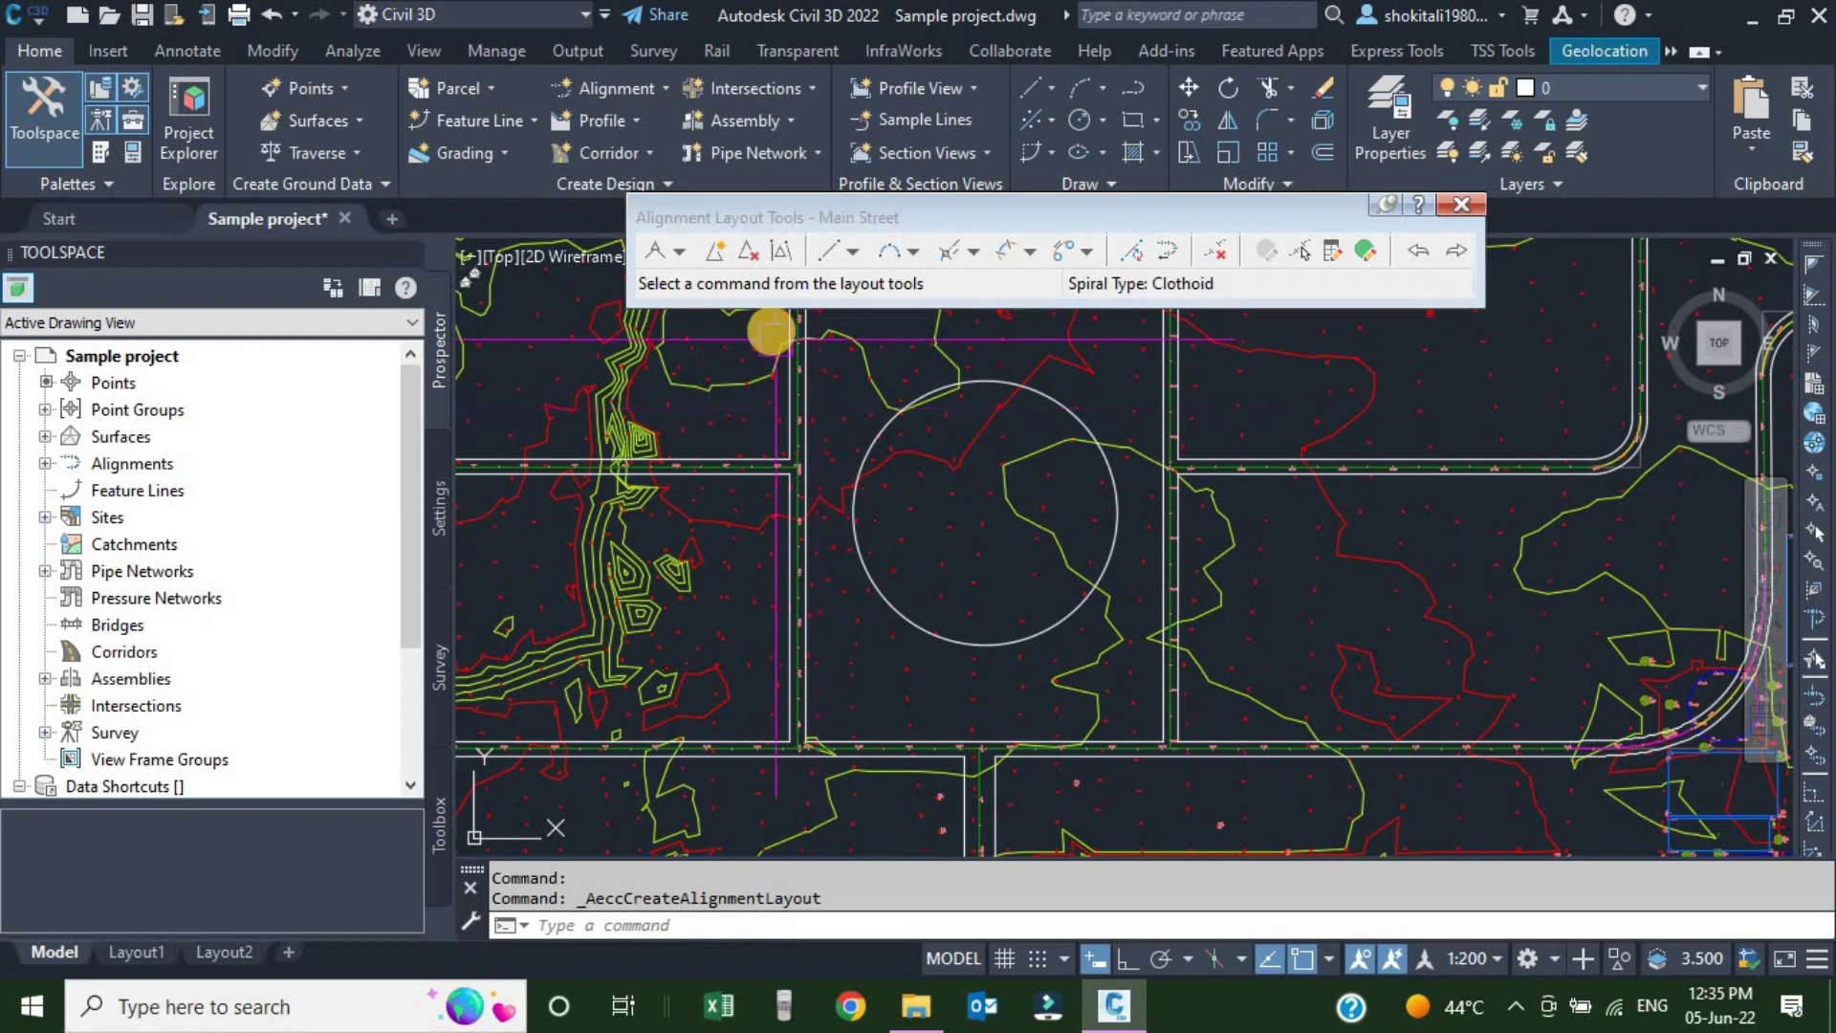
Move the Alignment Layout Tools toolbar up-left and display the fixed curve types list.
left_click(654, 219)
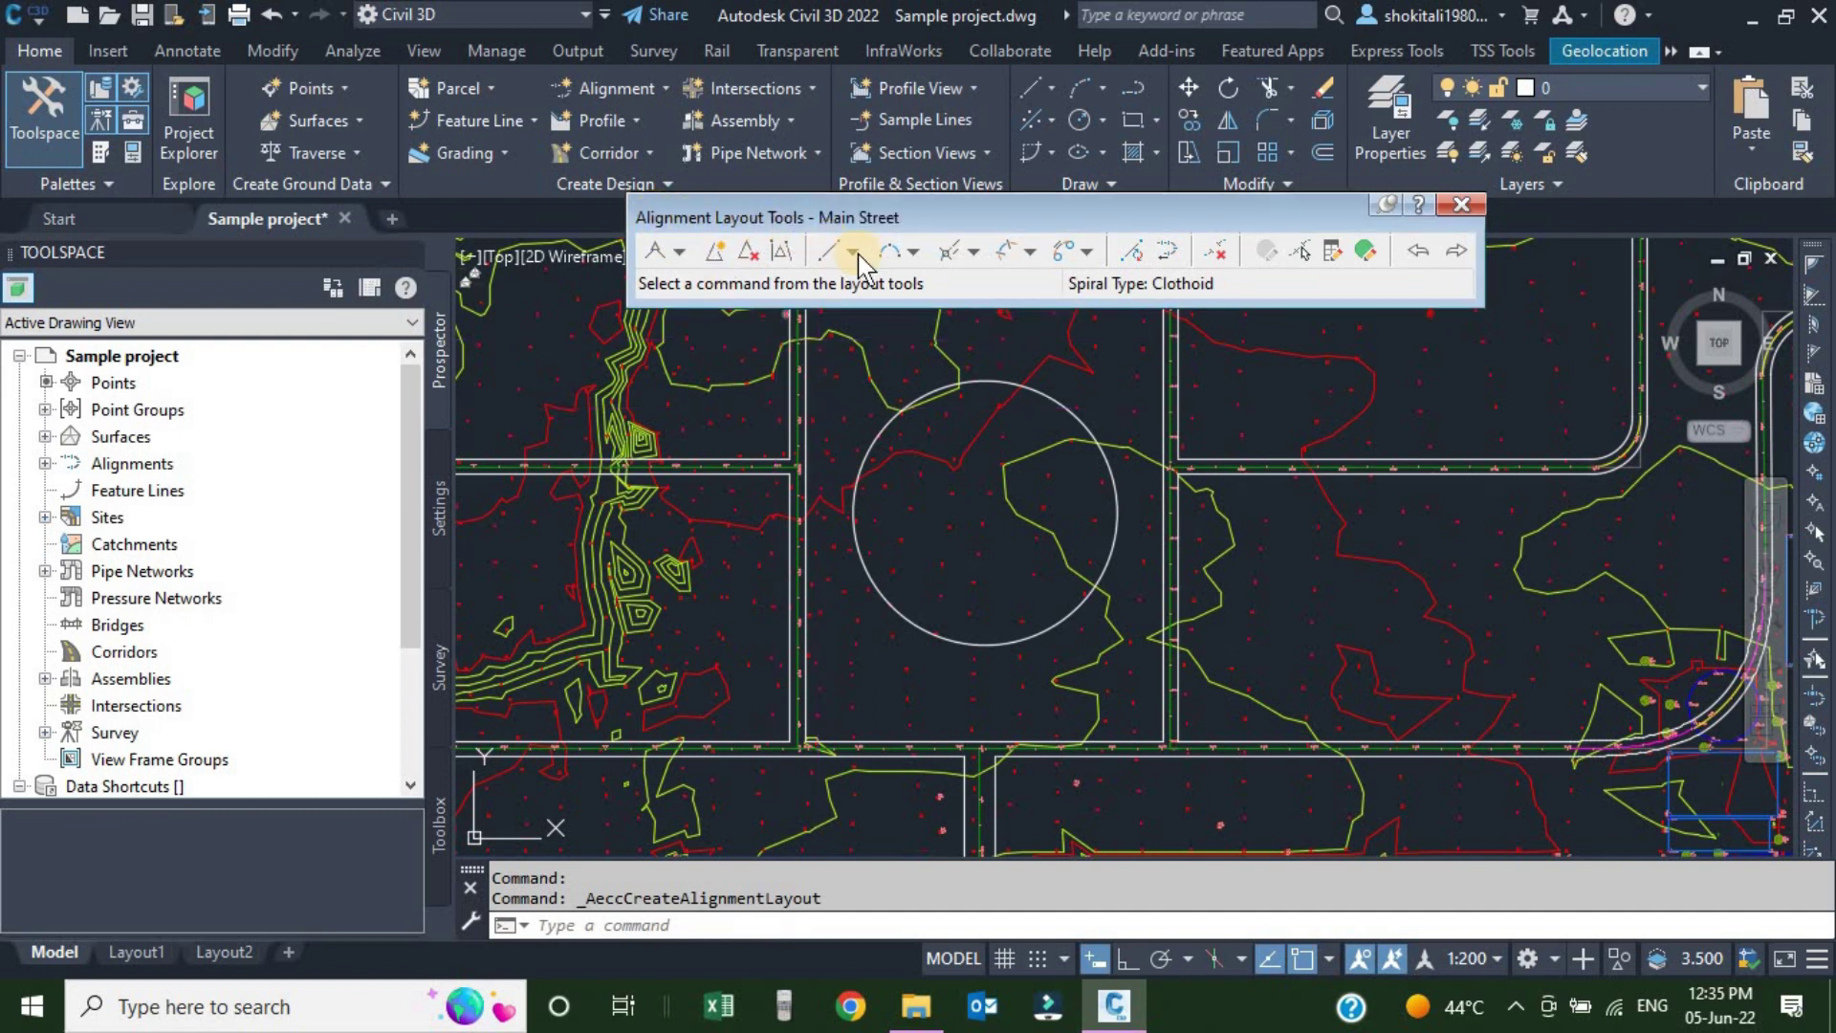
left_click_drag(988, 215, 947, 202)
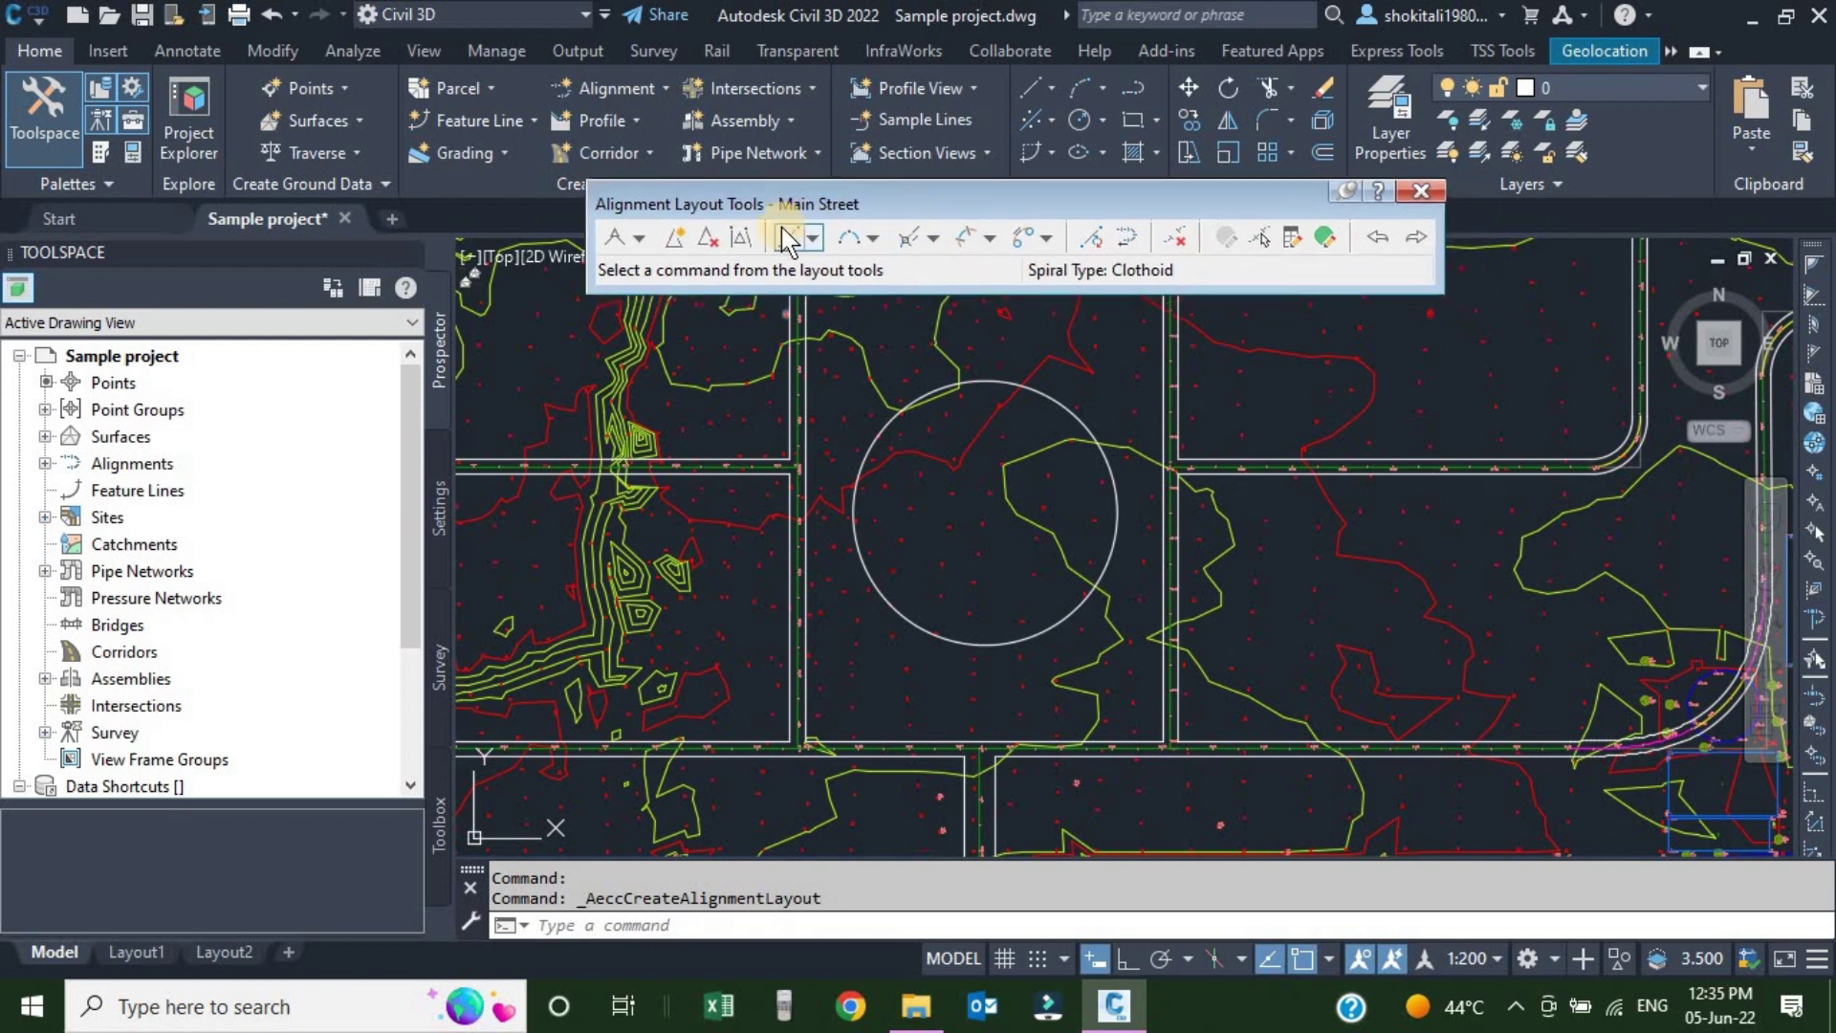
left_click(639, 239)
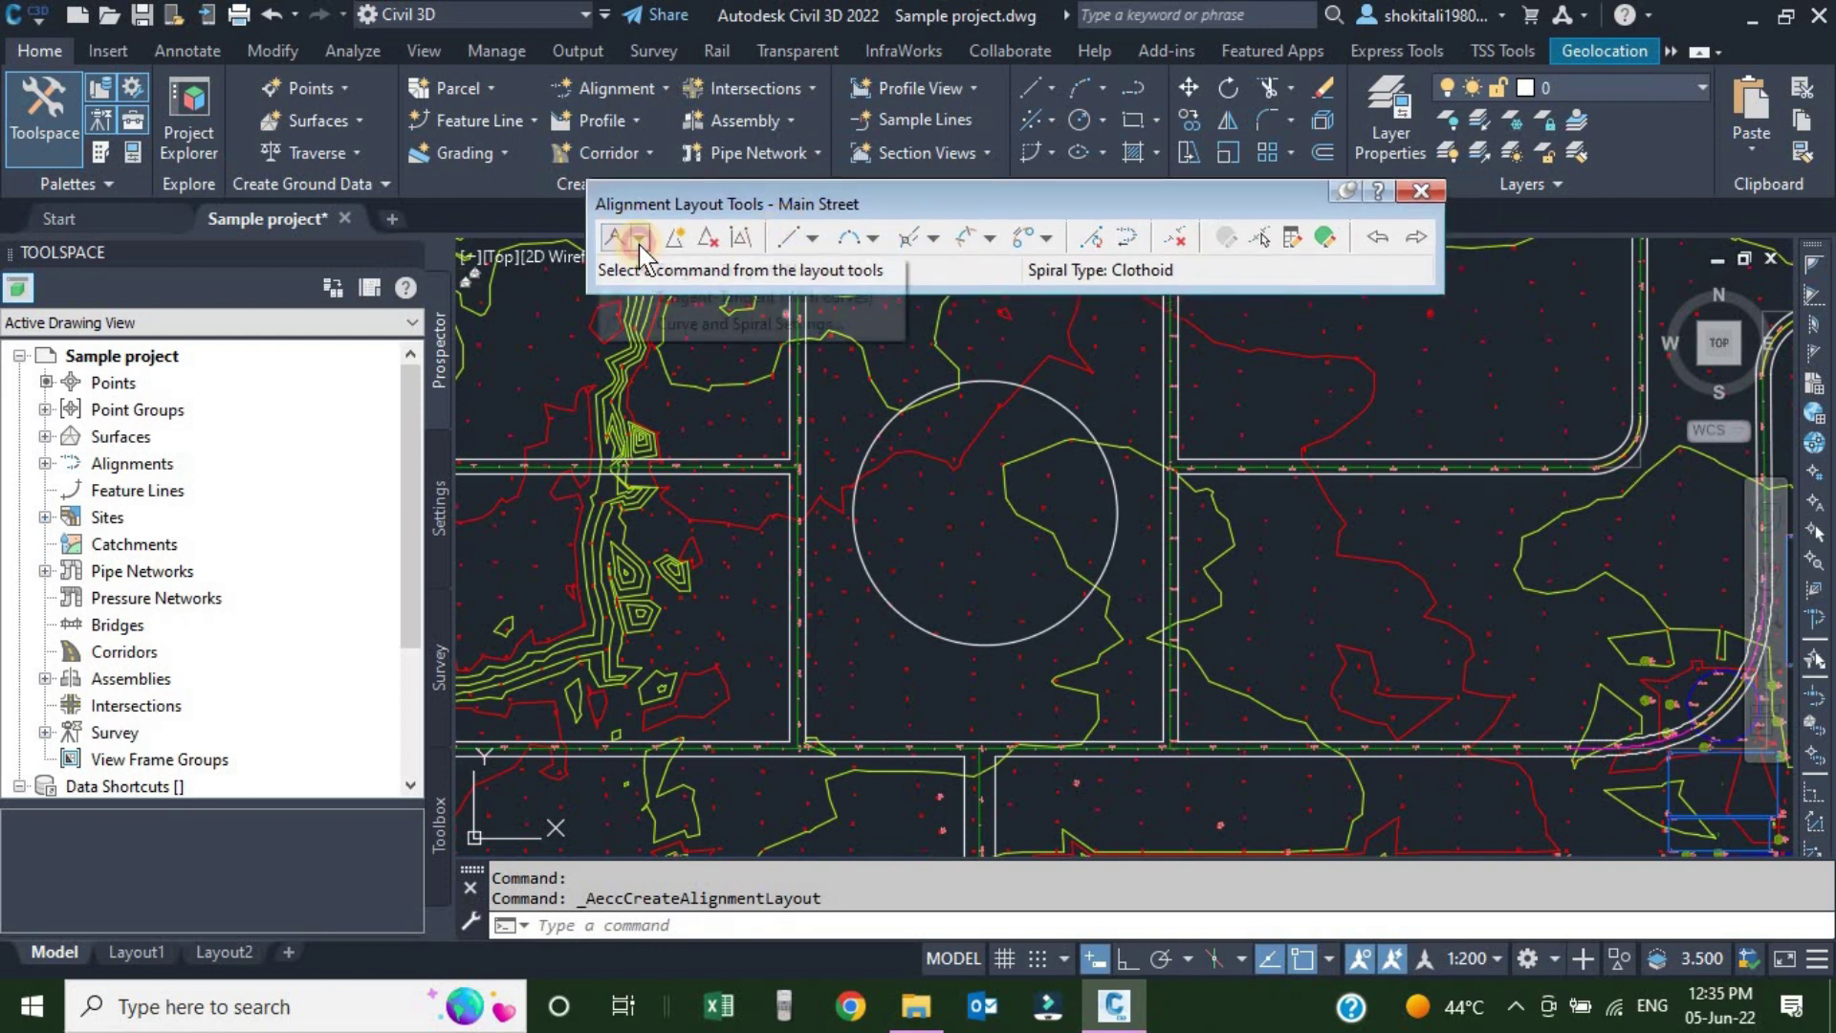
left_click(916, 189)
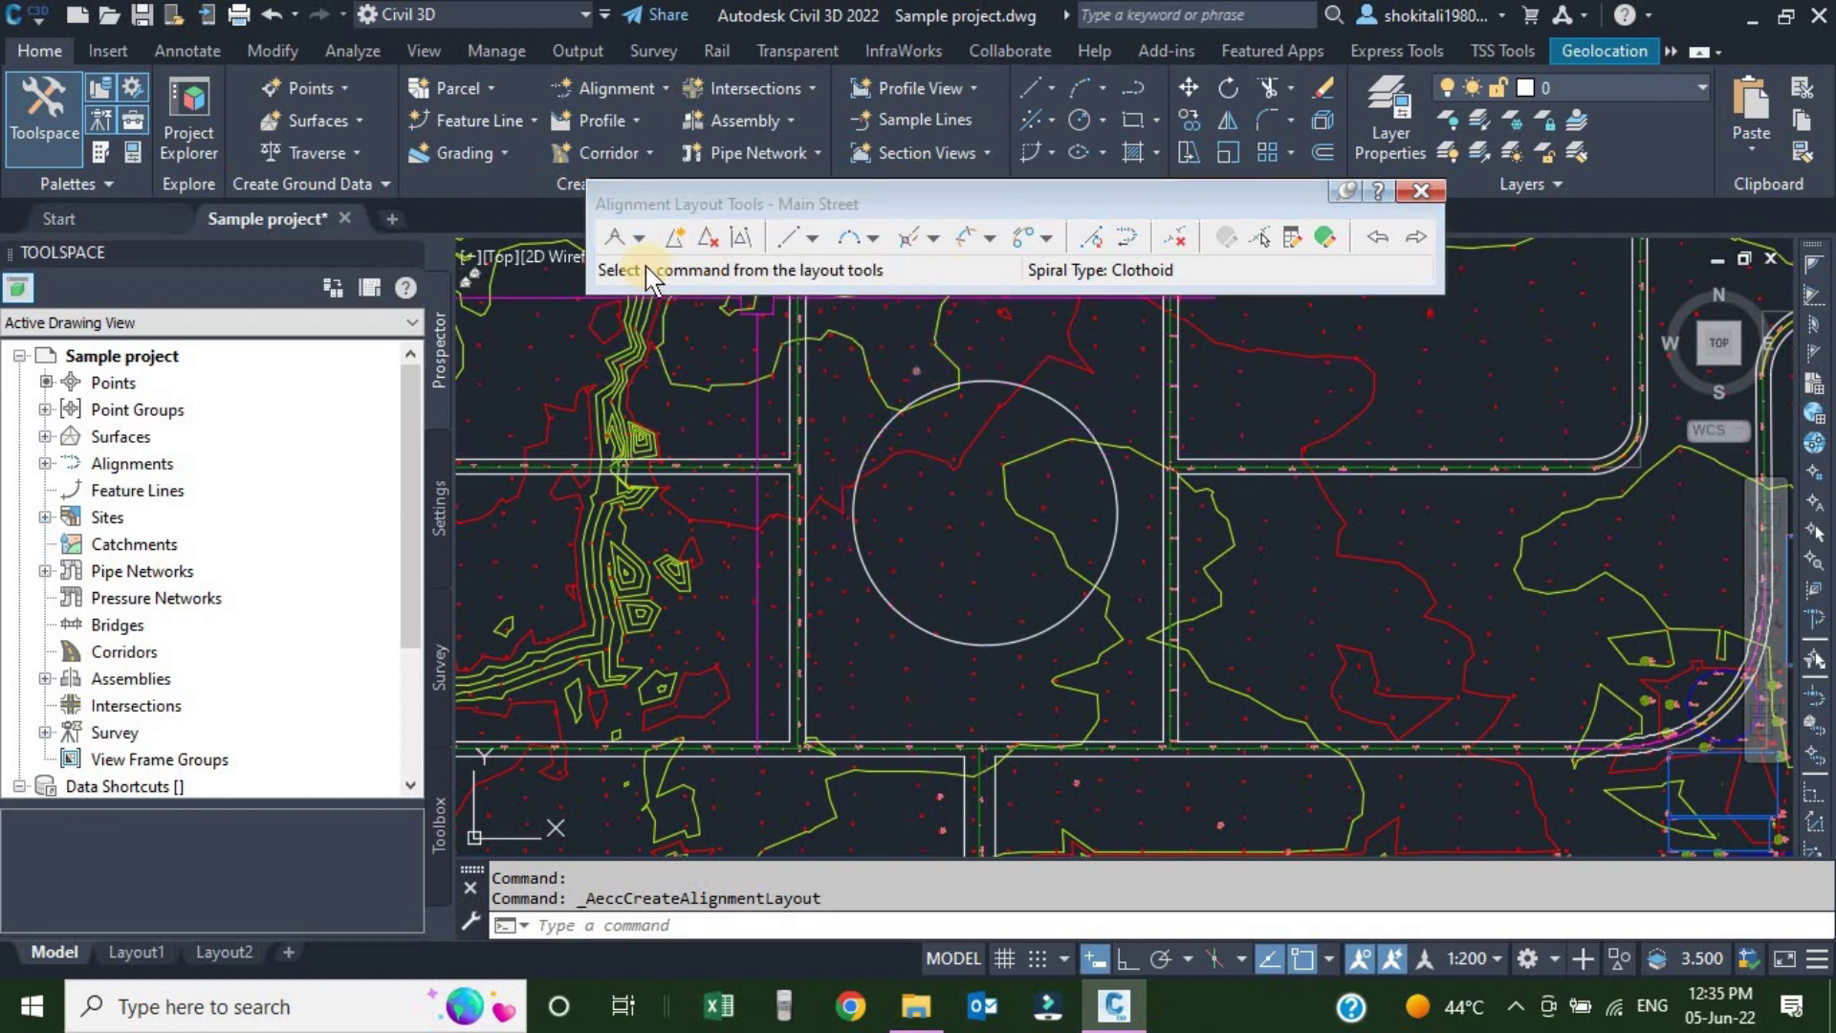
left_click(874, 239)
mouse_move(958, 297)
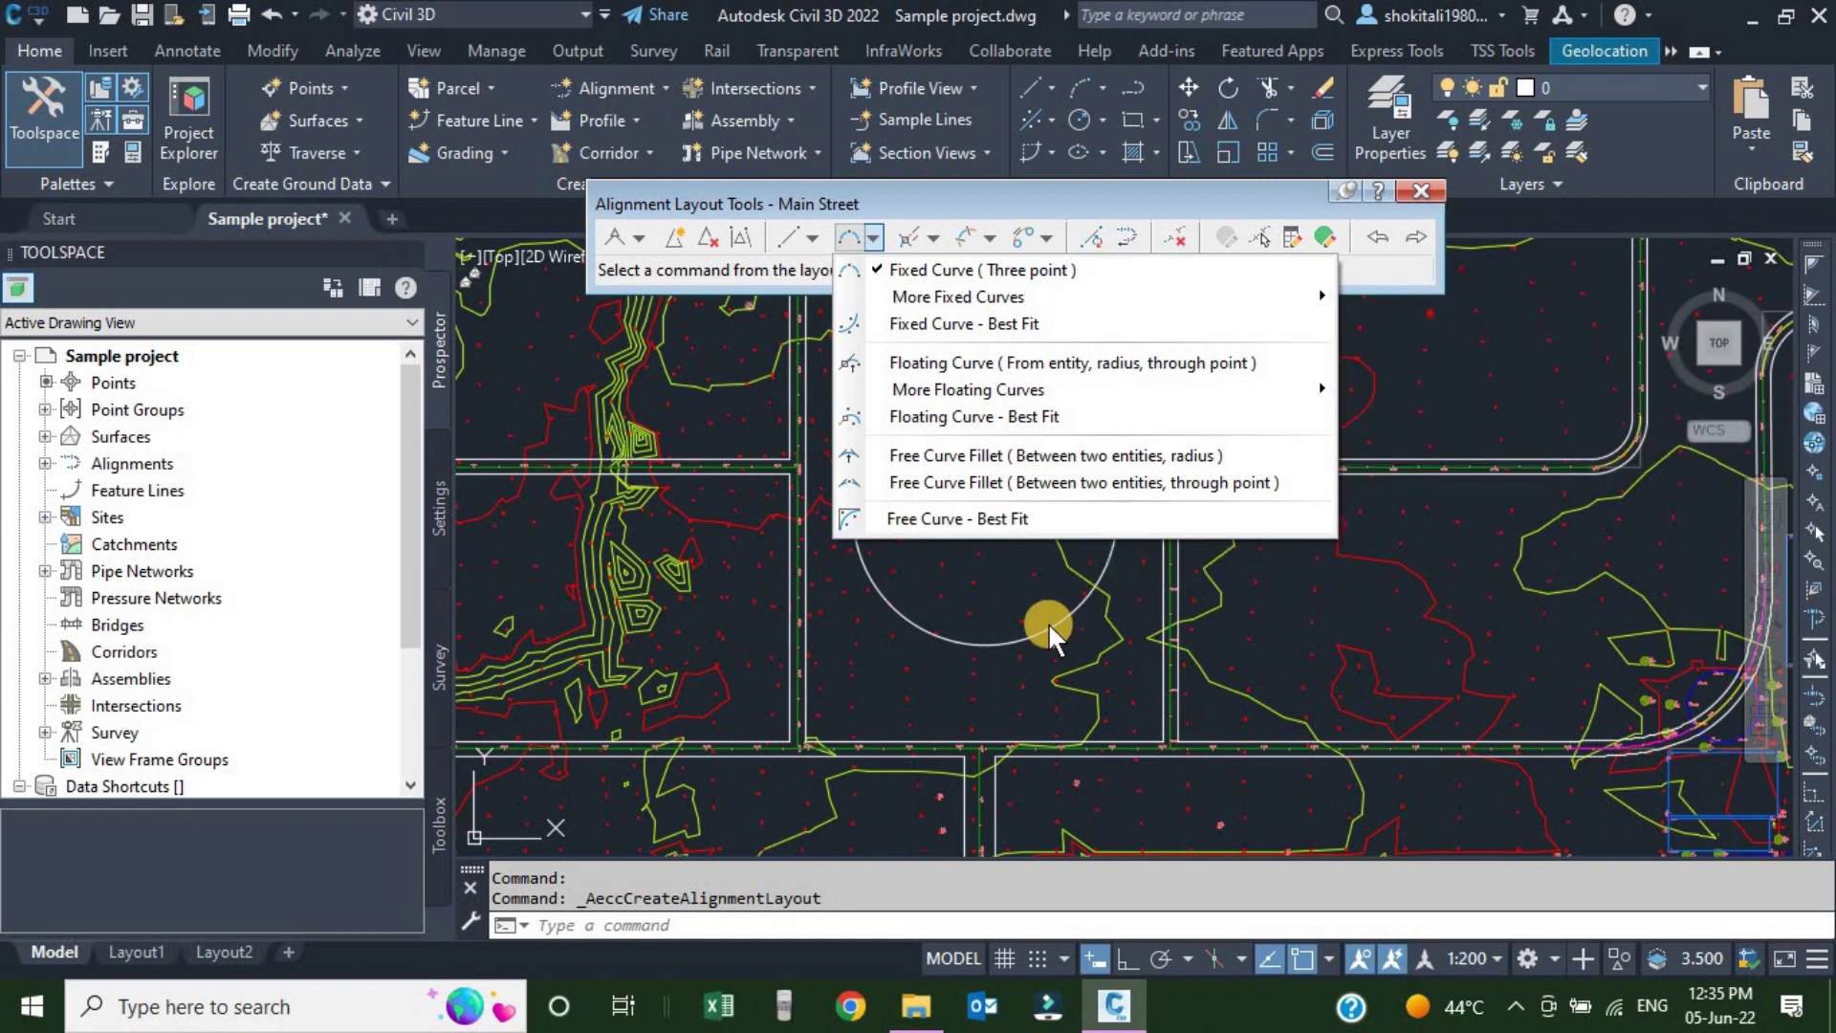
Start a Fixed Curve defined by center point and through point from More Fixed Curves.
left_click(1057, 297)
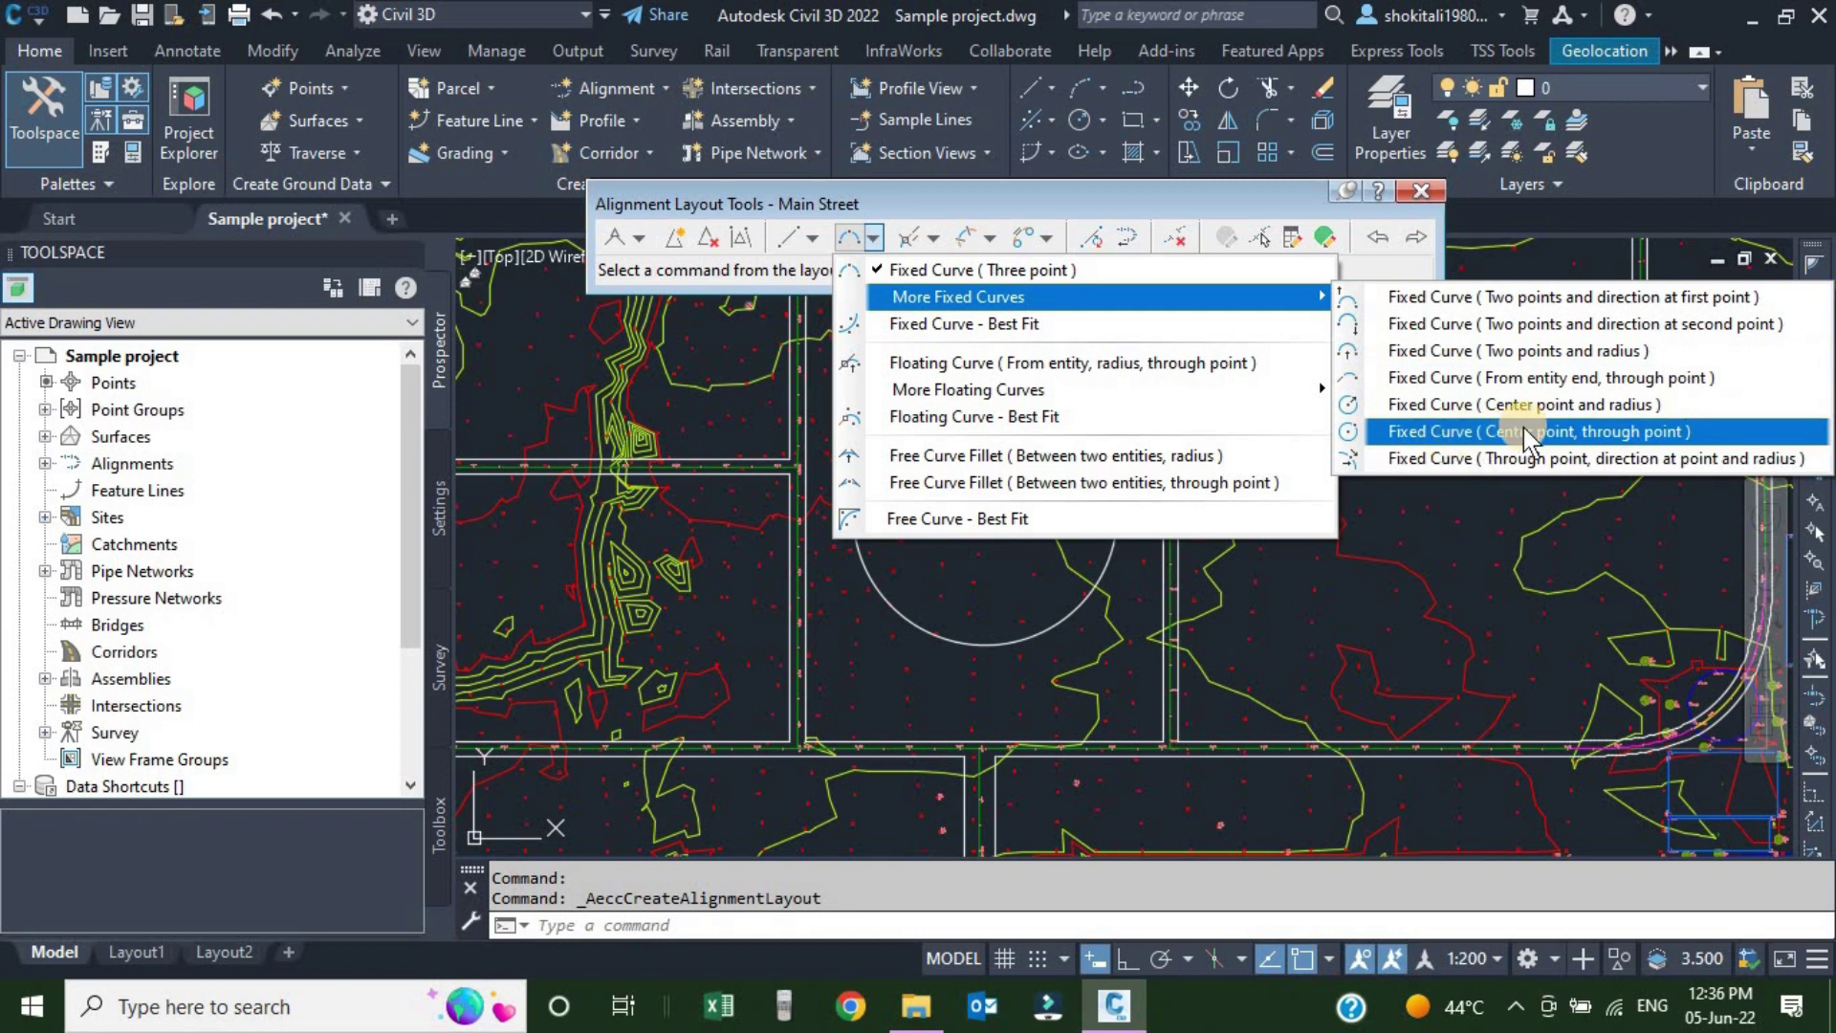
left_click(1523, 431)
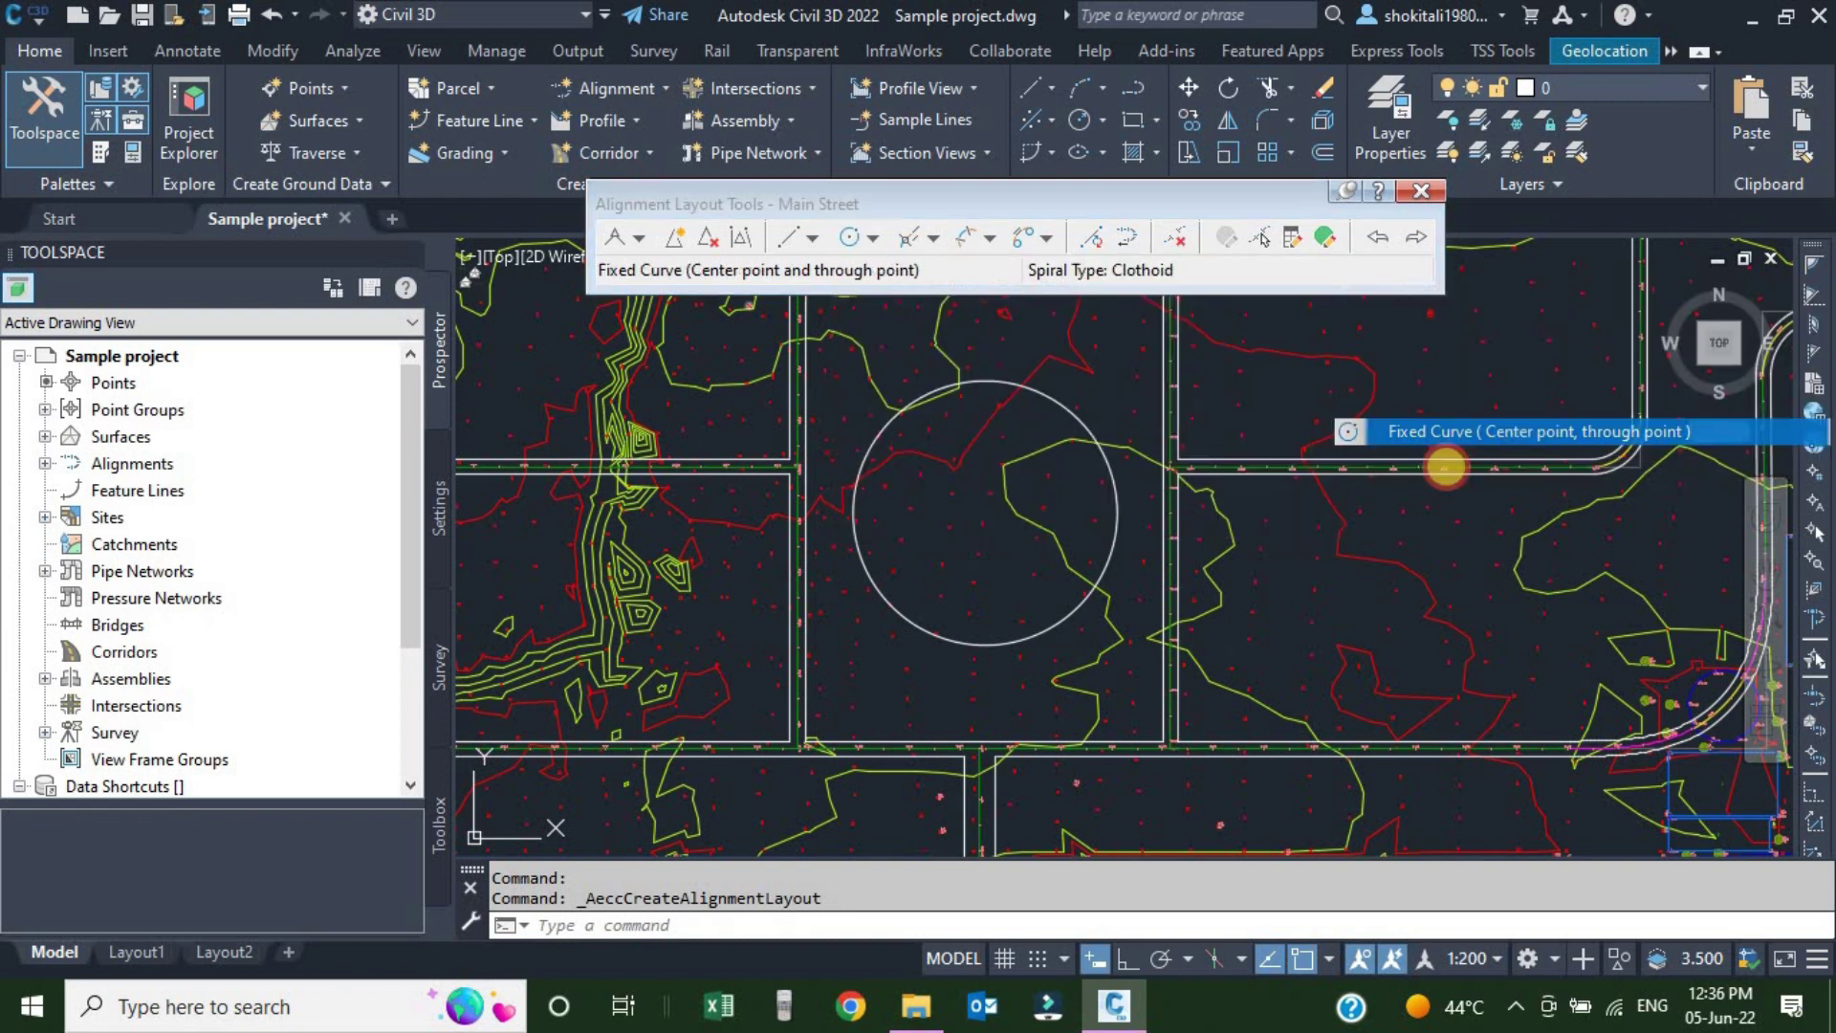
left_click(1245, 534)
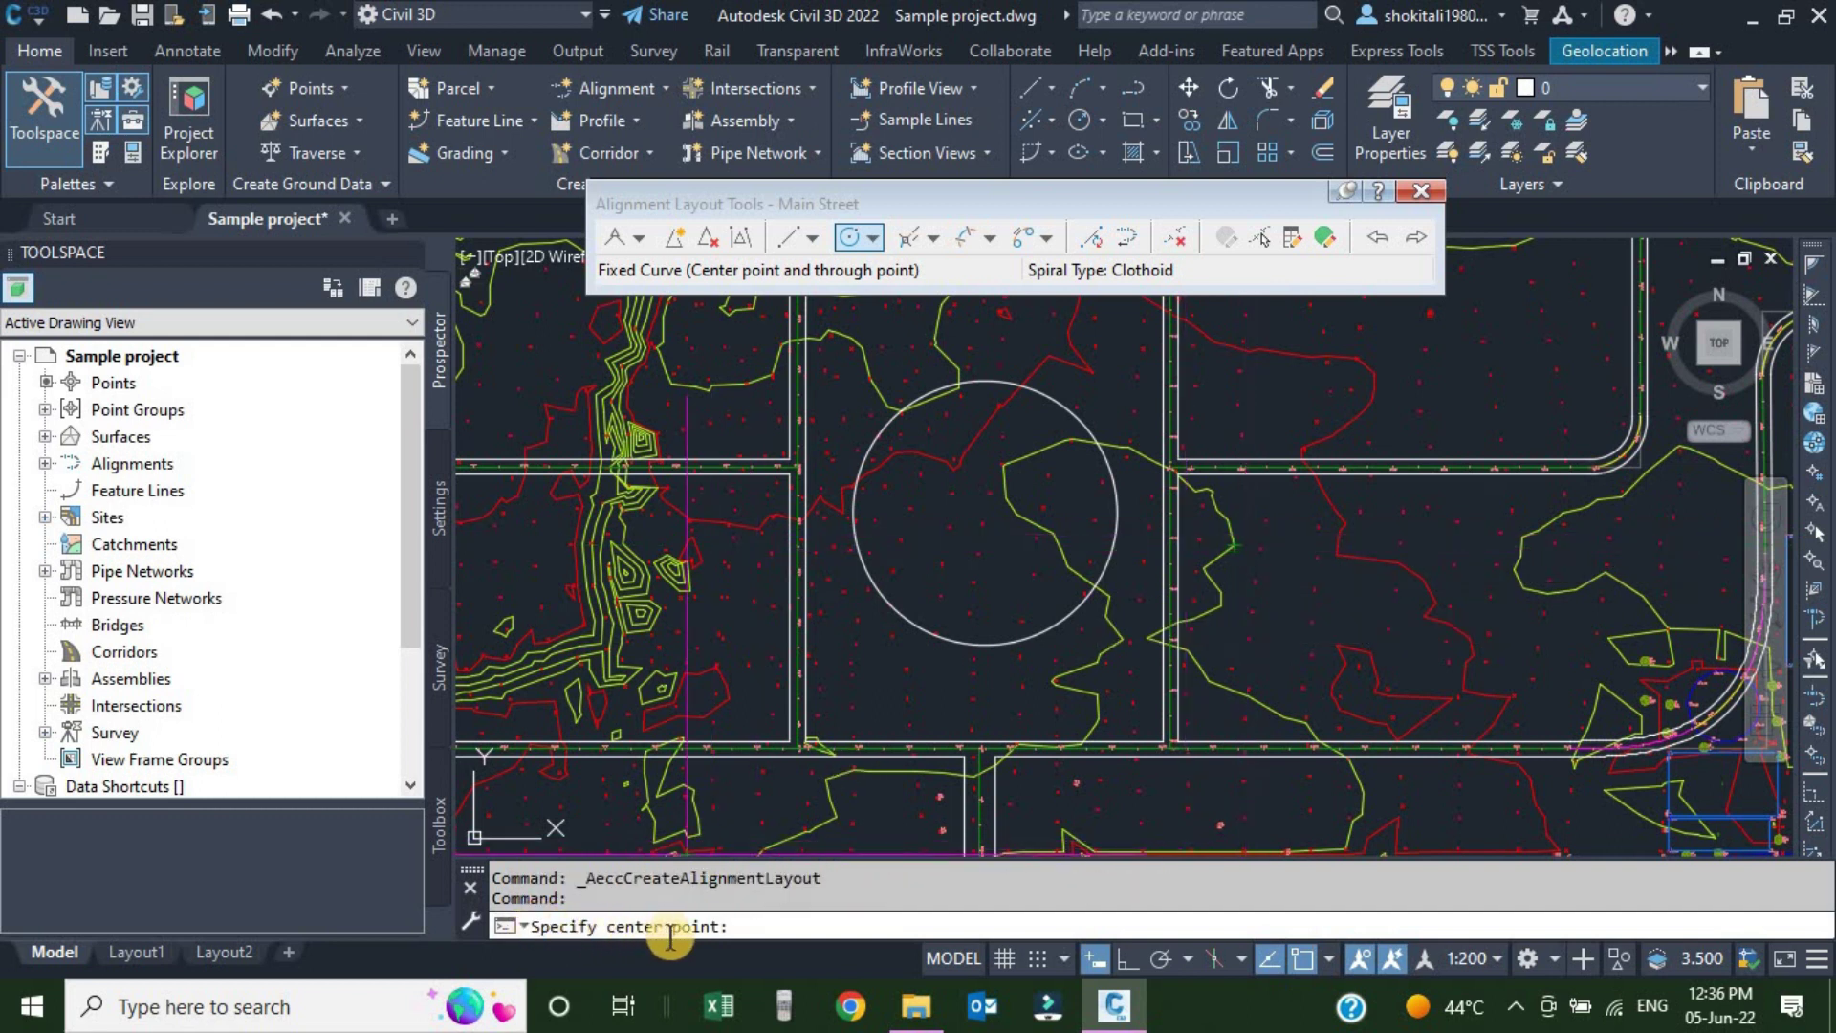
scroll(860, 564, "up", 2)
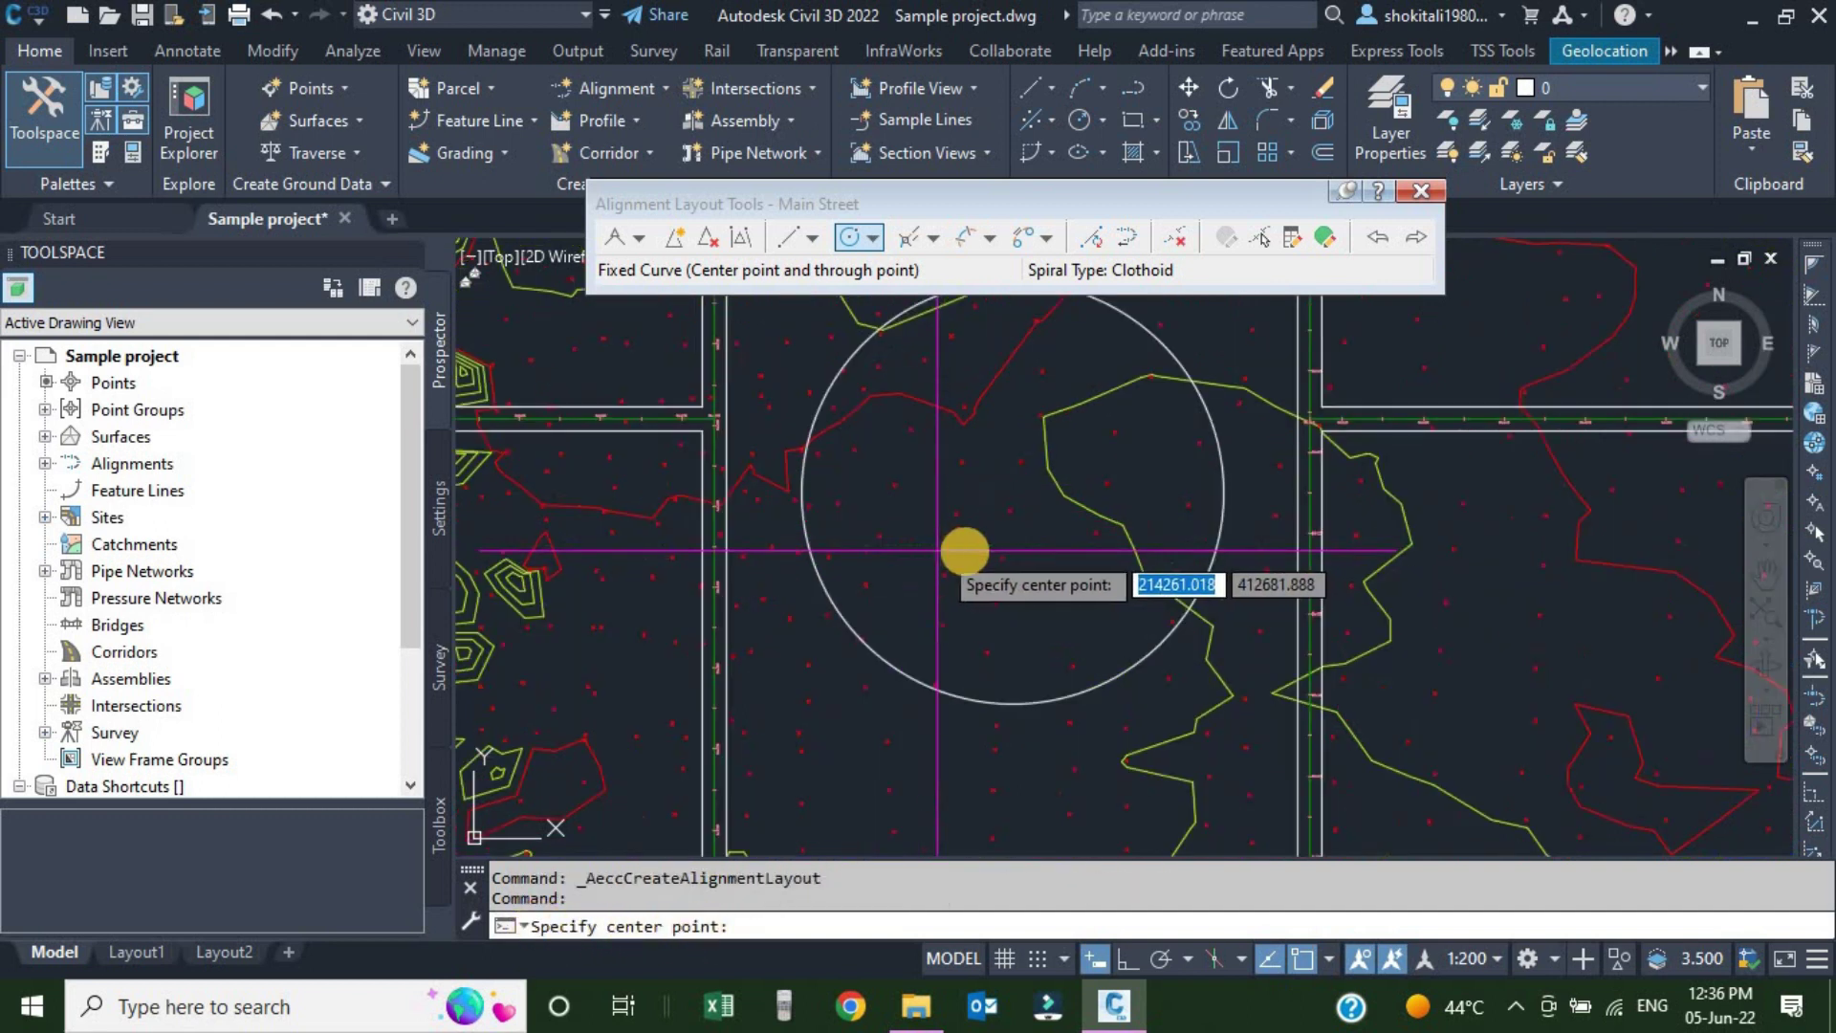
Snap the curve's center point to the existing circle's center with the Center osnap.
right_click(1006, 456, "shift")
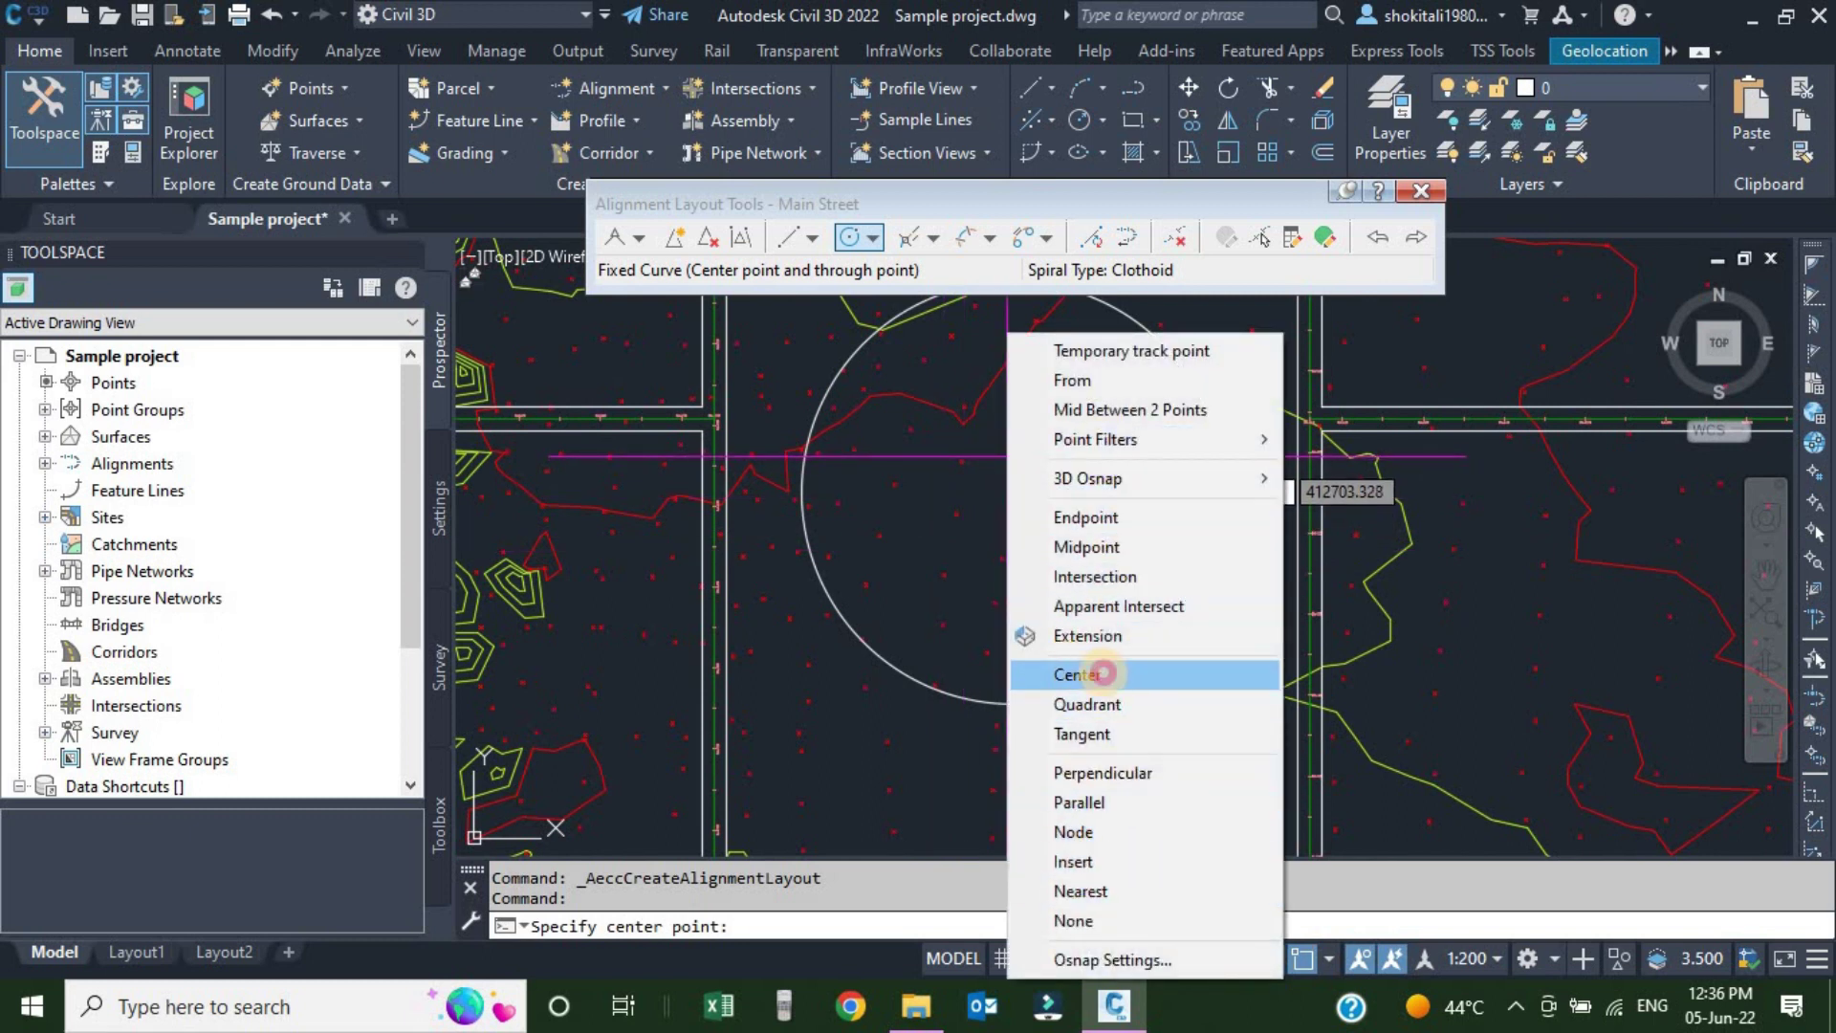
left_click(1079, 673)
left_click(1009, 496)
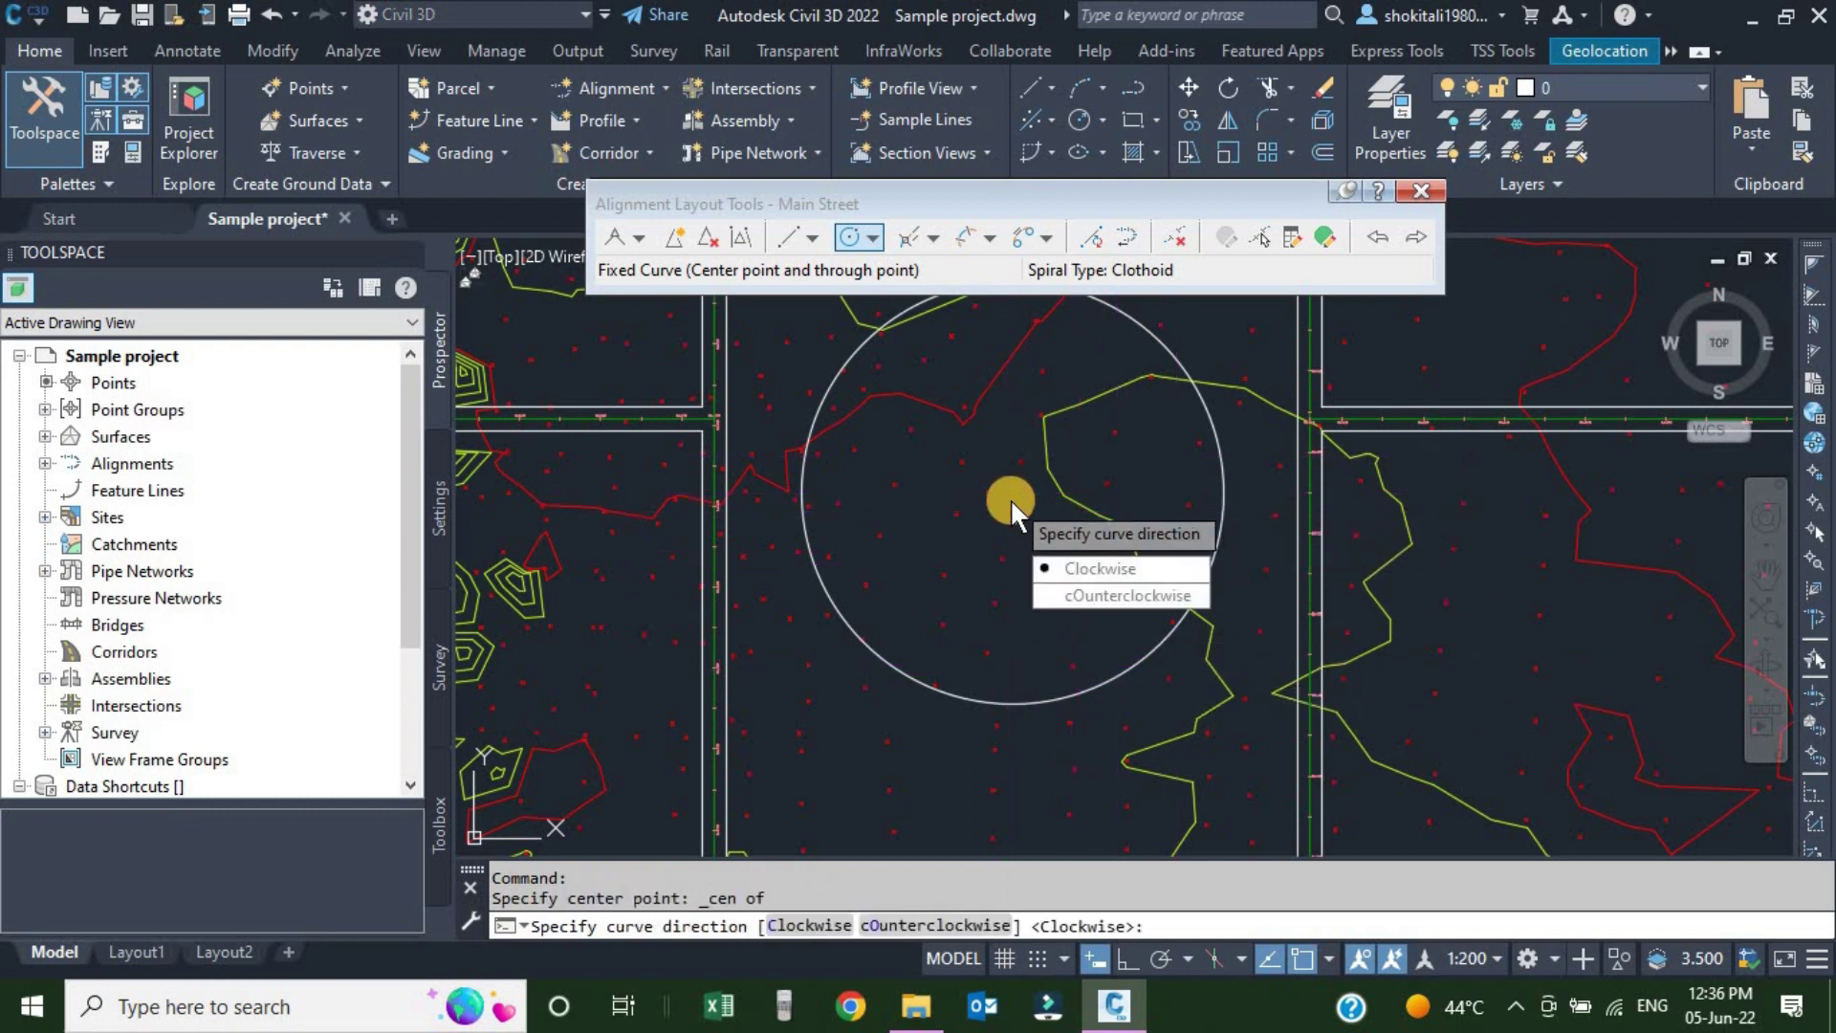
Make the curve clockwise through a Nearest-snapped point on the existing circle, then finish.
left_click(1096, 568)
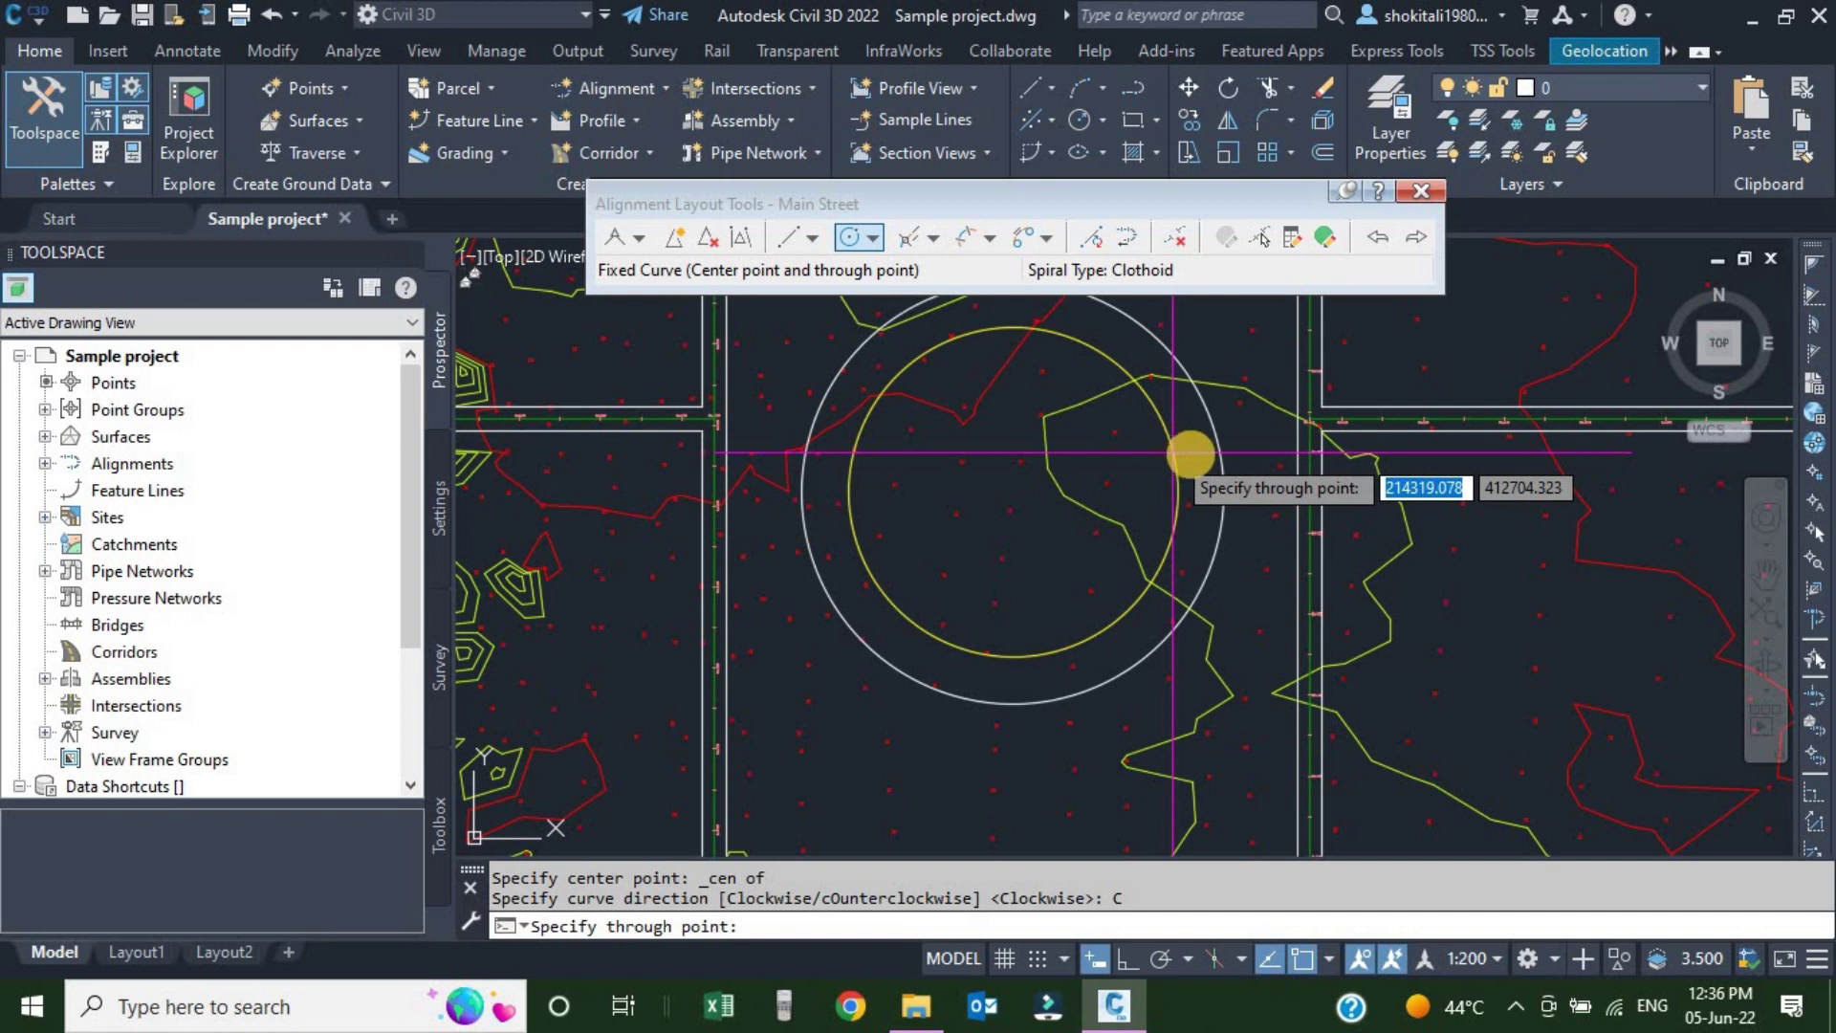
scroll(1179, 497, "up", 1)
scroll(1156, 450, "up", 1)
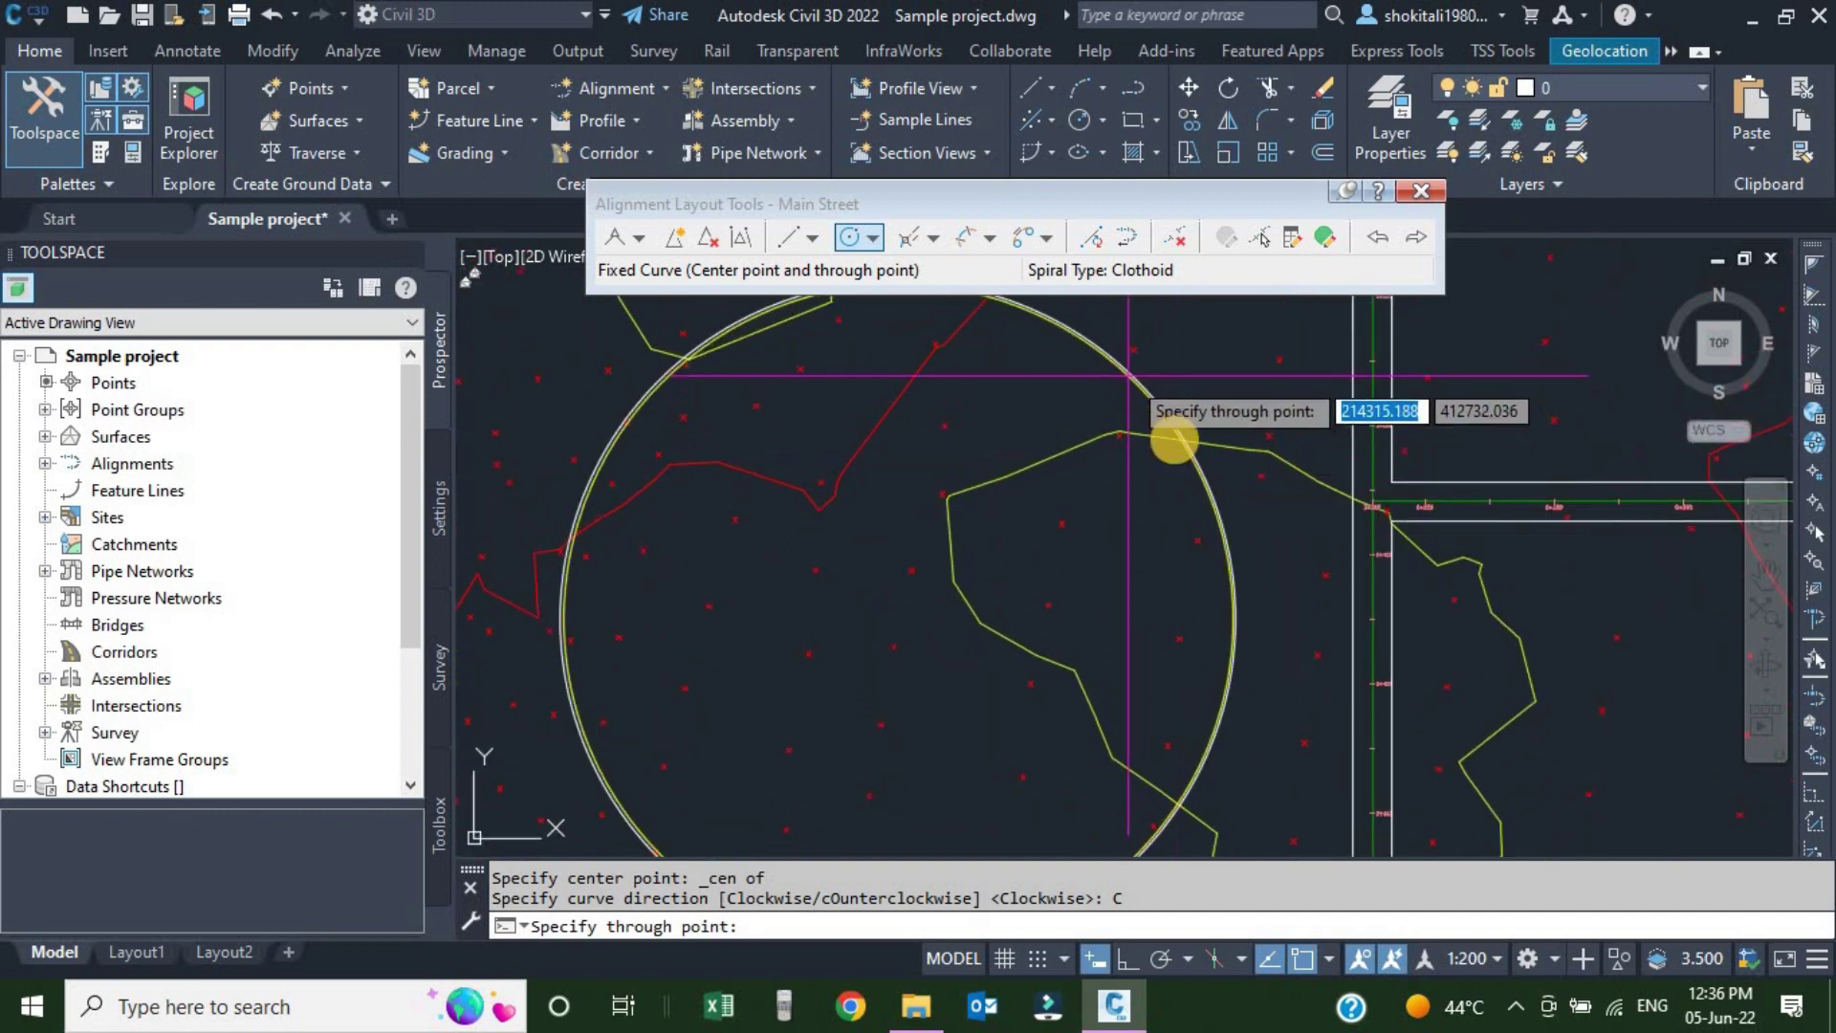
right_click(1171, 519, "shift")
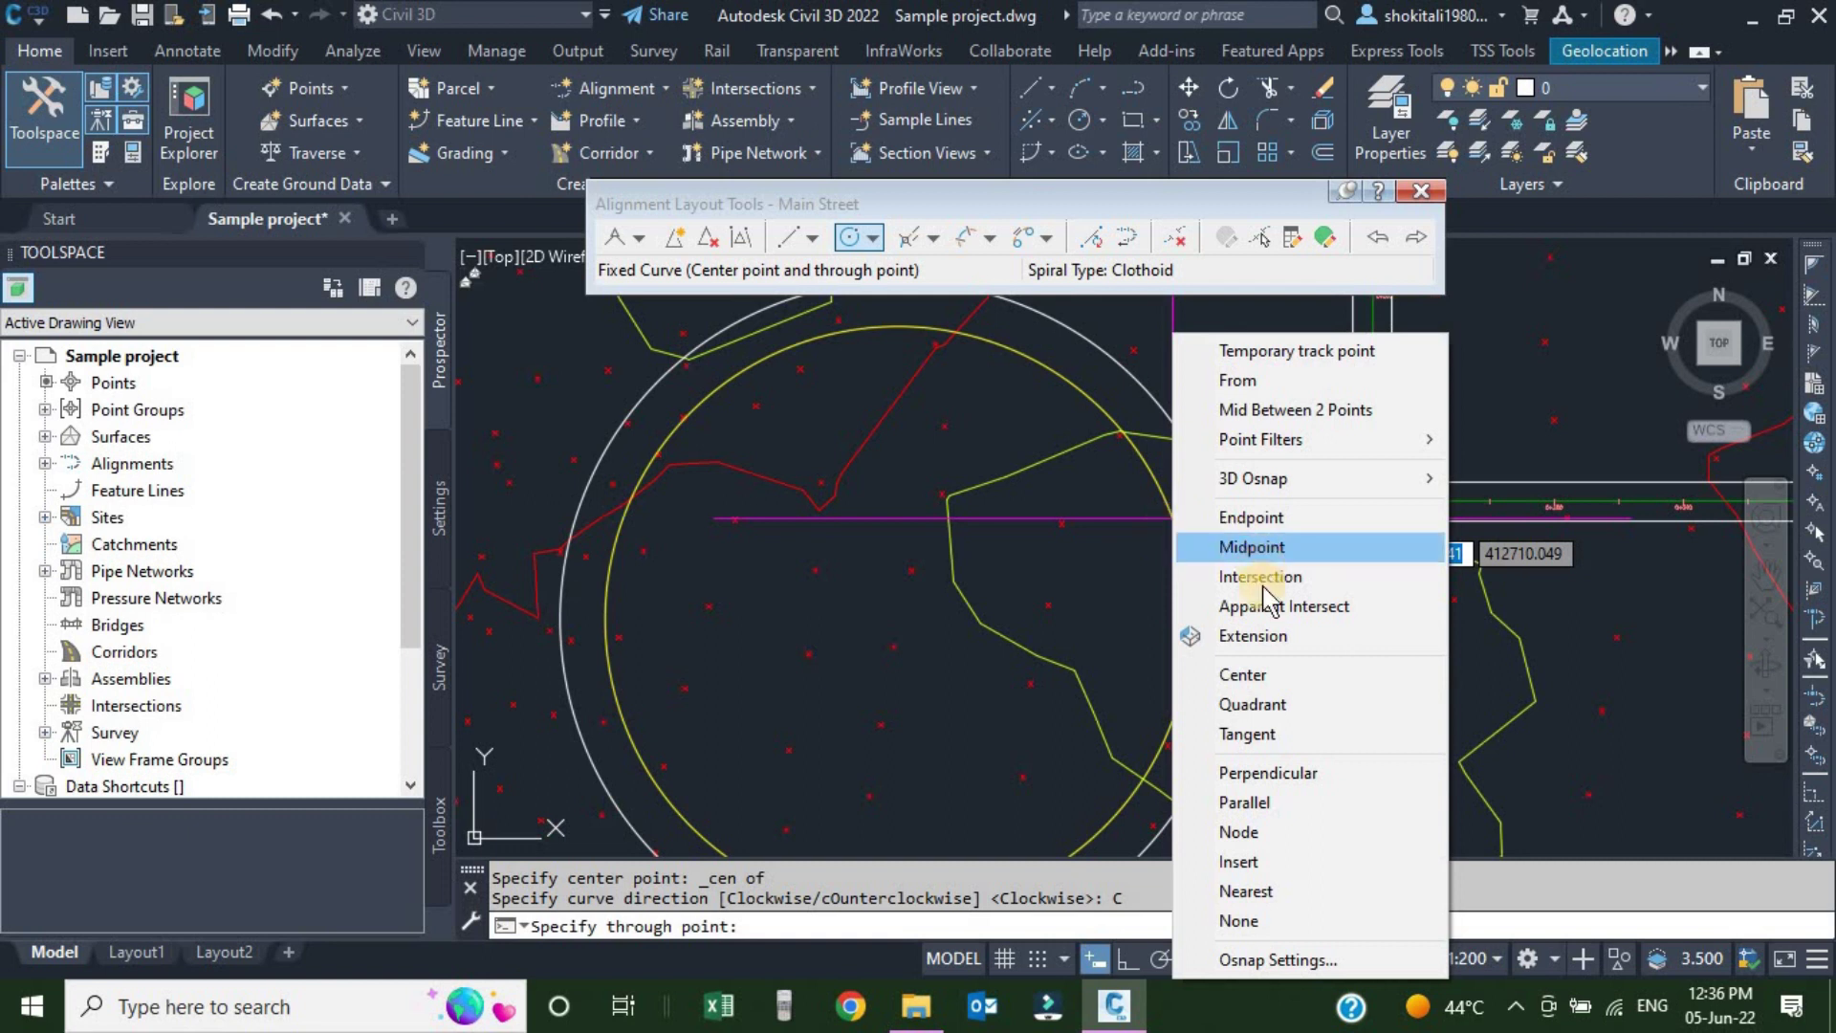
left_click(1248, 889)
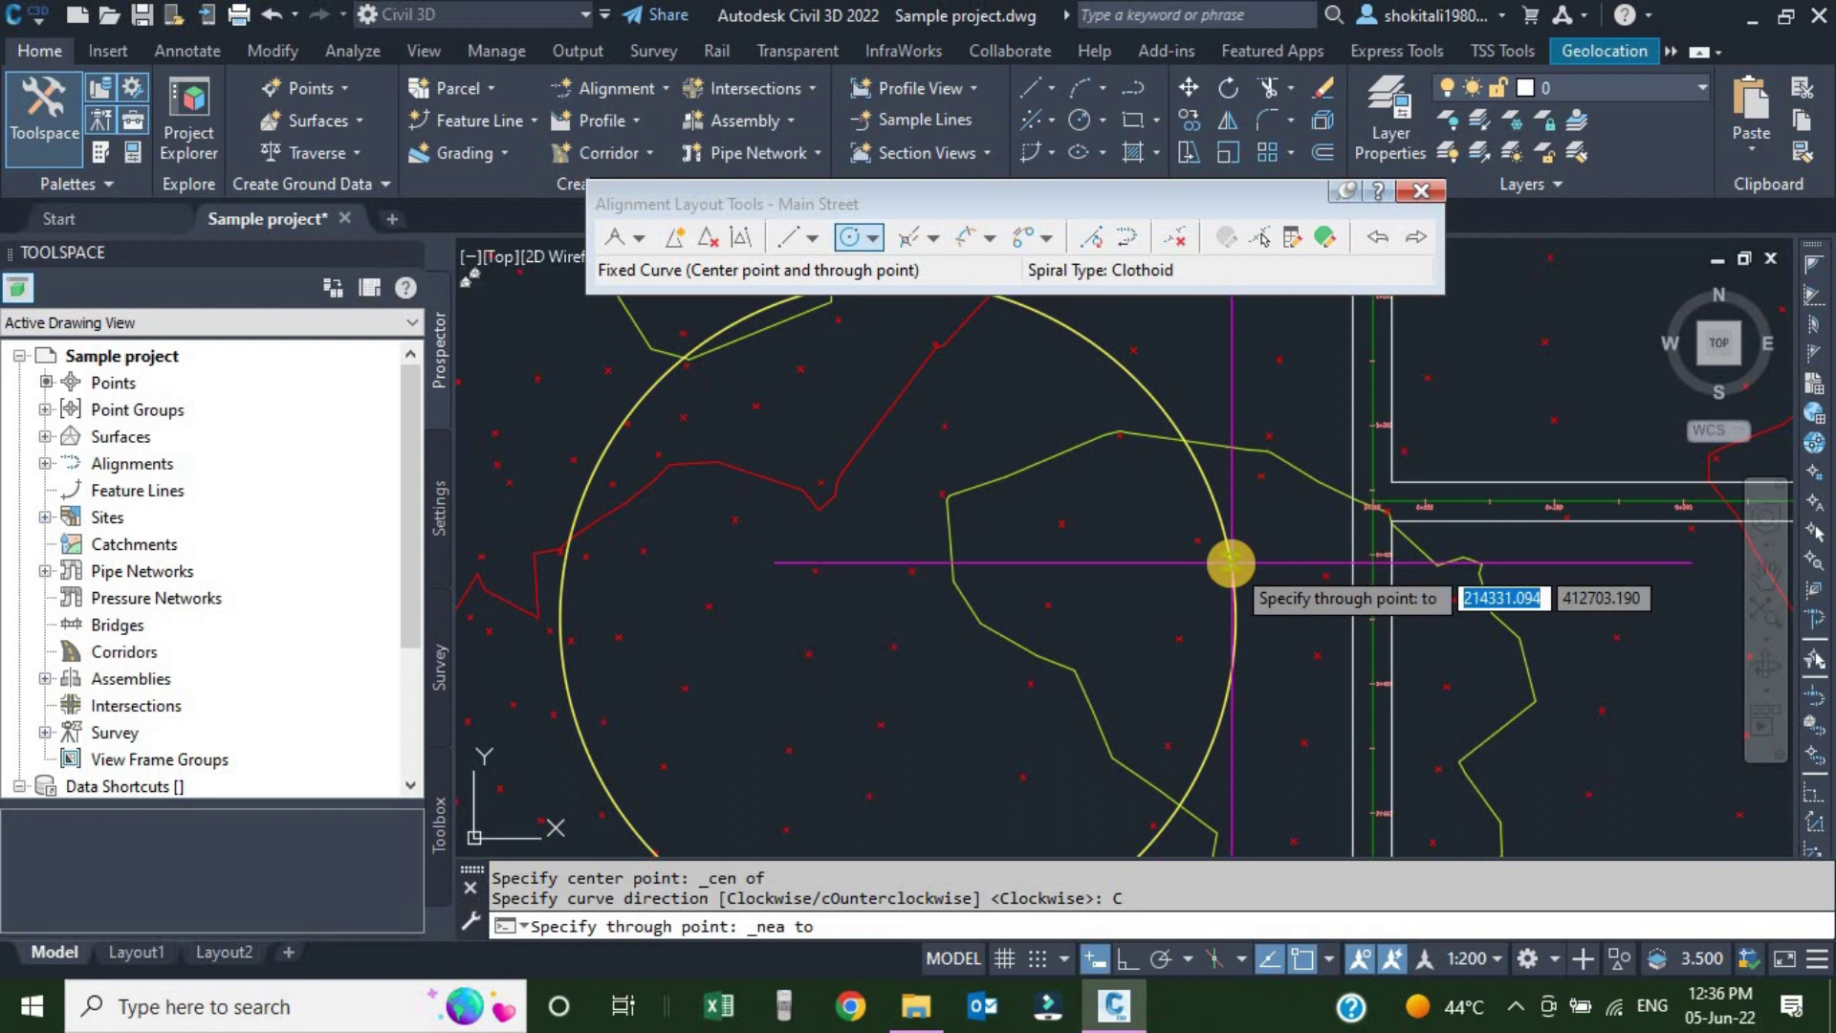
left_click(1232, 562)
key("Escape")
scroll(904, 524, "down", 4)
scroll(780, 525, "up", 4)
scroll(808, 582, "up", 5)
scroll(800, 525, "up", 3)
scroll(784, 459, "down", 3)
scroll(820, 594, "up", 1)
scroll(800, 573, "up", 3)
scroll(793, 585, "up", 2)
scroll(1051, 611, "down", 3)
scroll(1213, 644, "down", 2)
scroll(1176, 507, "up", 4)
scroll(1171, 503, "up", 2)
scroll(1172, 502, "down", 3)
scroll(1189, 554, "up", 3)
scroll(1168, 525, "up", 3)
scroll(1200, 560, "up", 2)
scroll(996, 633, "down", 2)
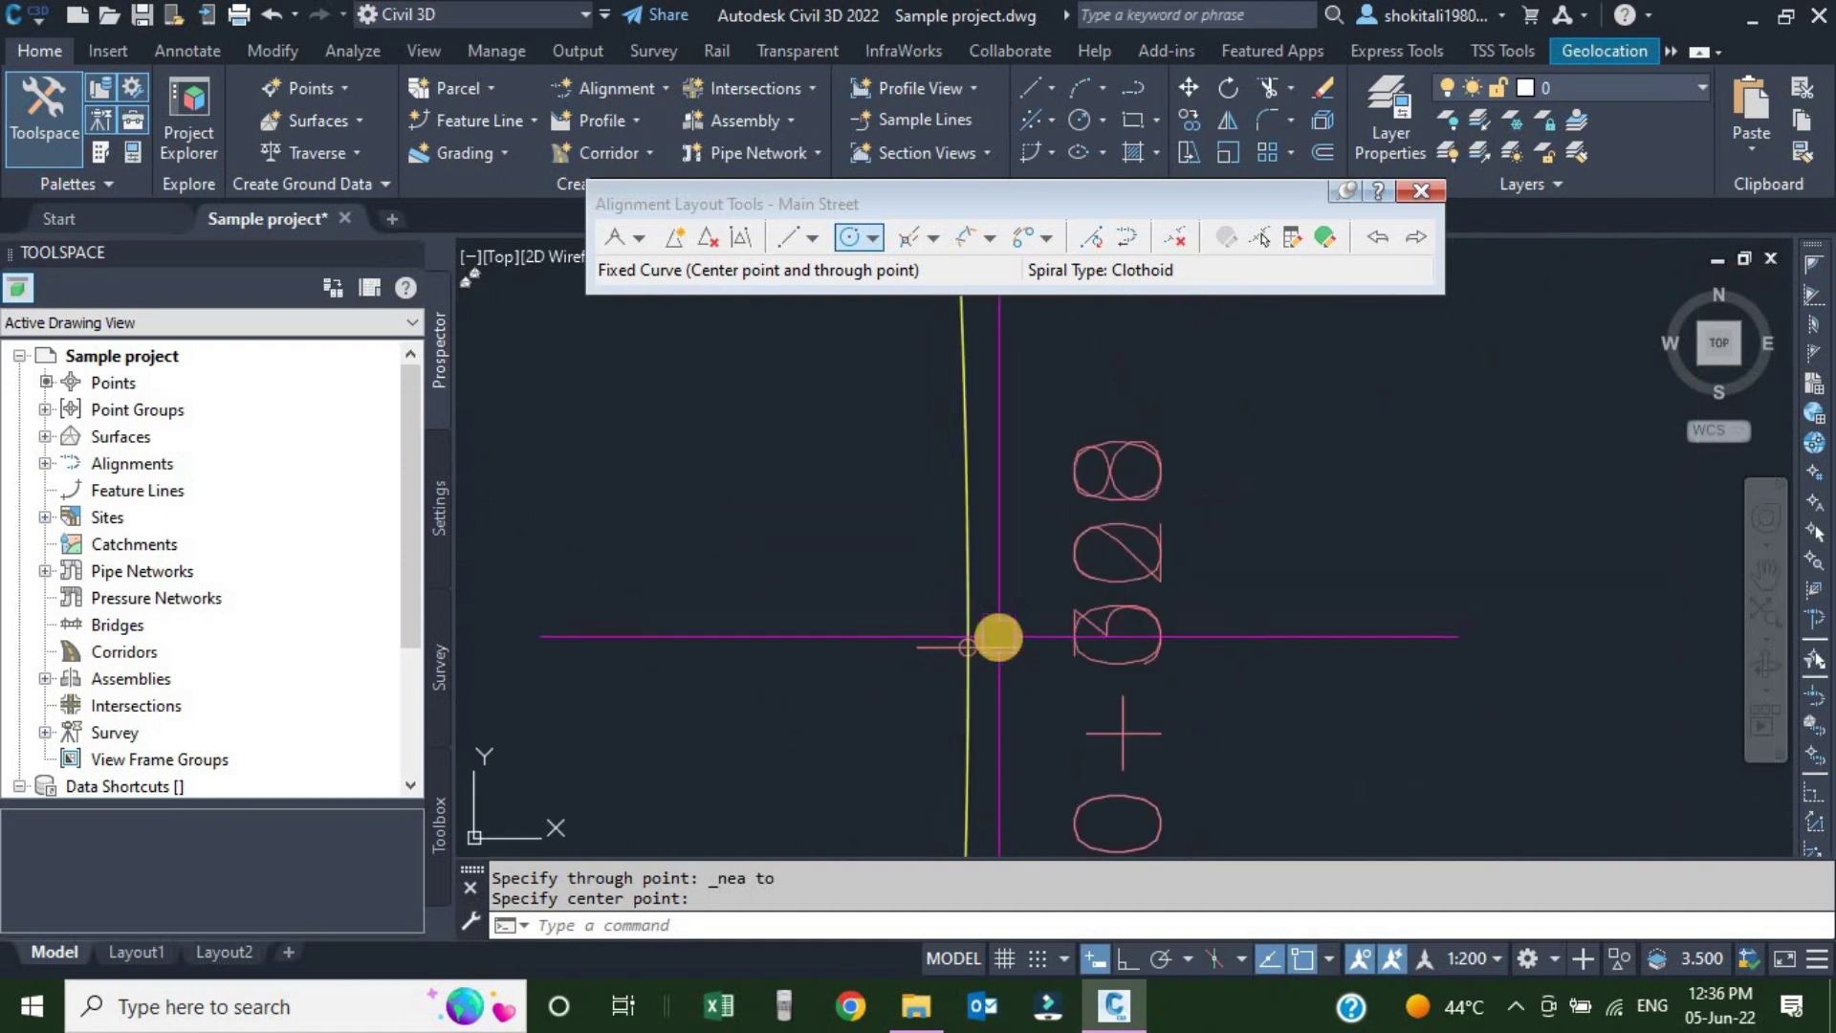
scroll(964, 656, "up", 5)
scroll(964, 641, "down", 2)
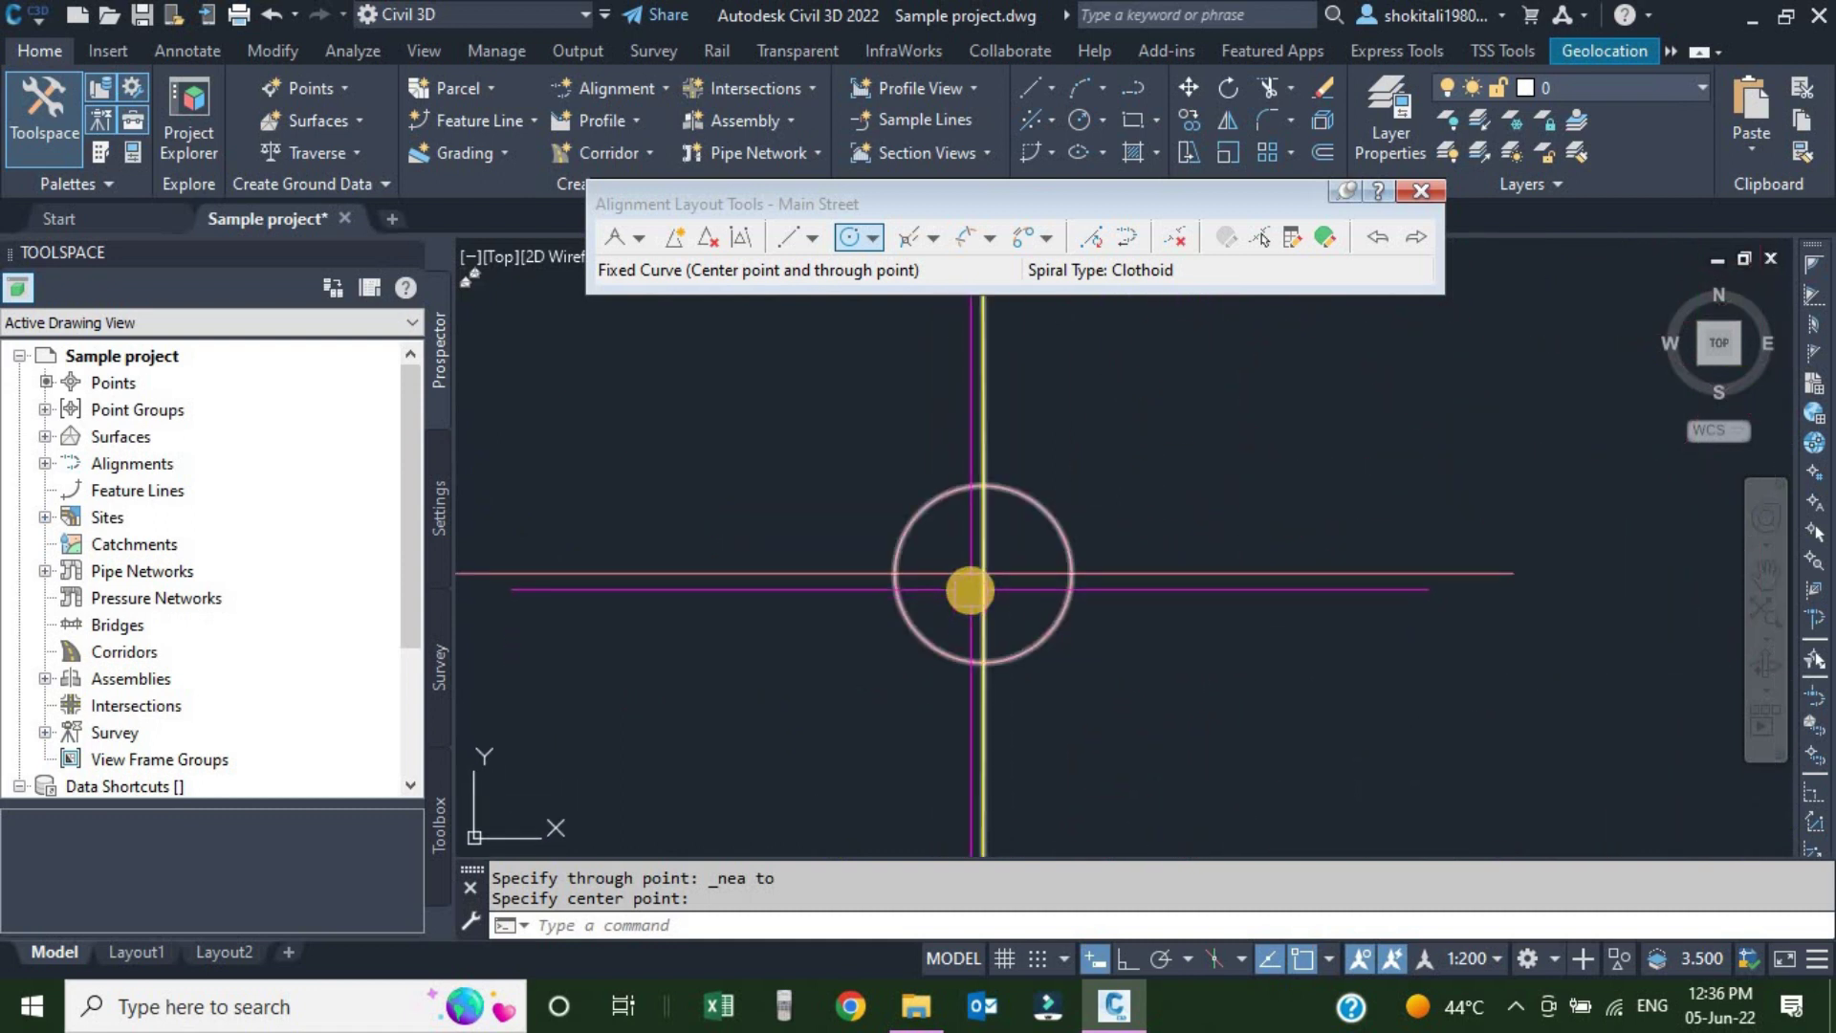
scroll(984, 605, "up", 4)
scroll(985, 605, "down", 2)
scroll(947, 512, "down", 1)
scroll(959, 599, "up", 3)
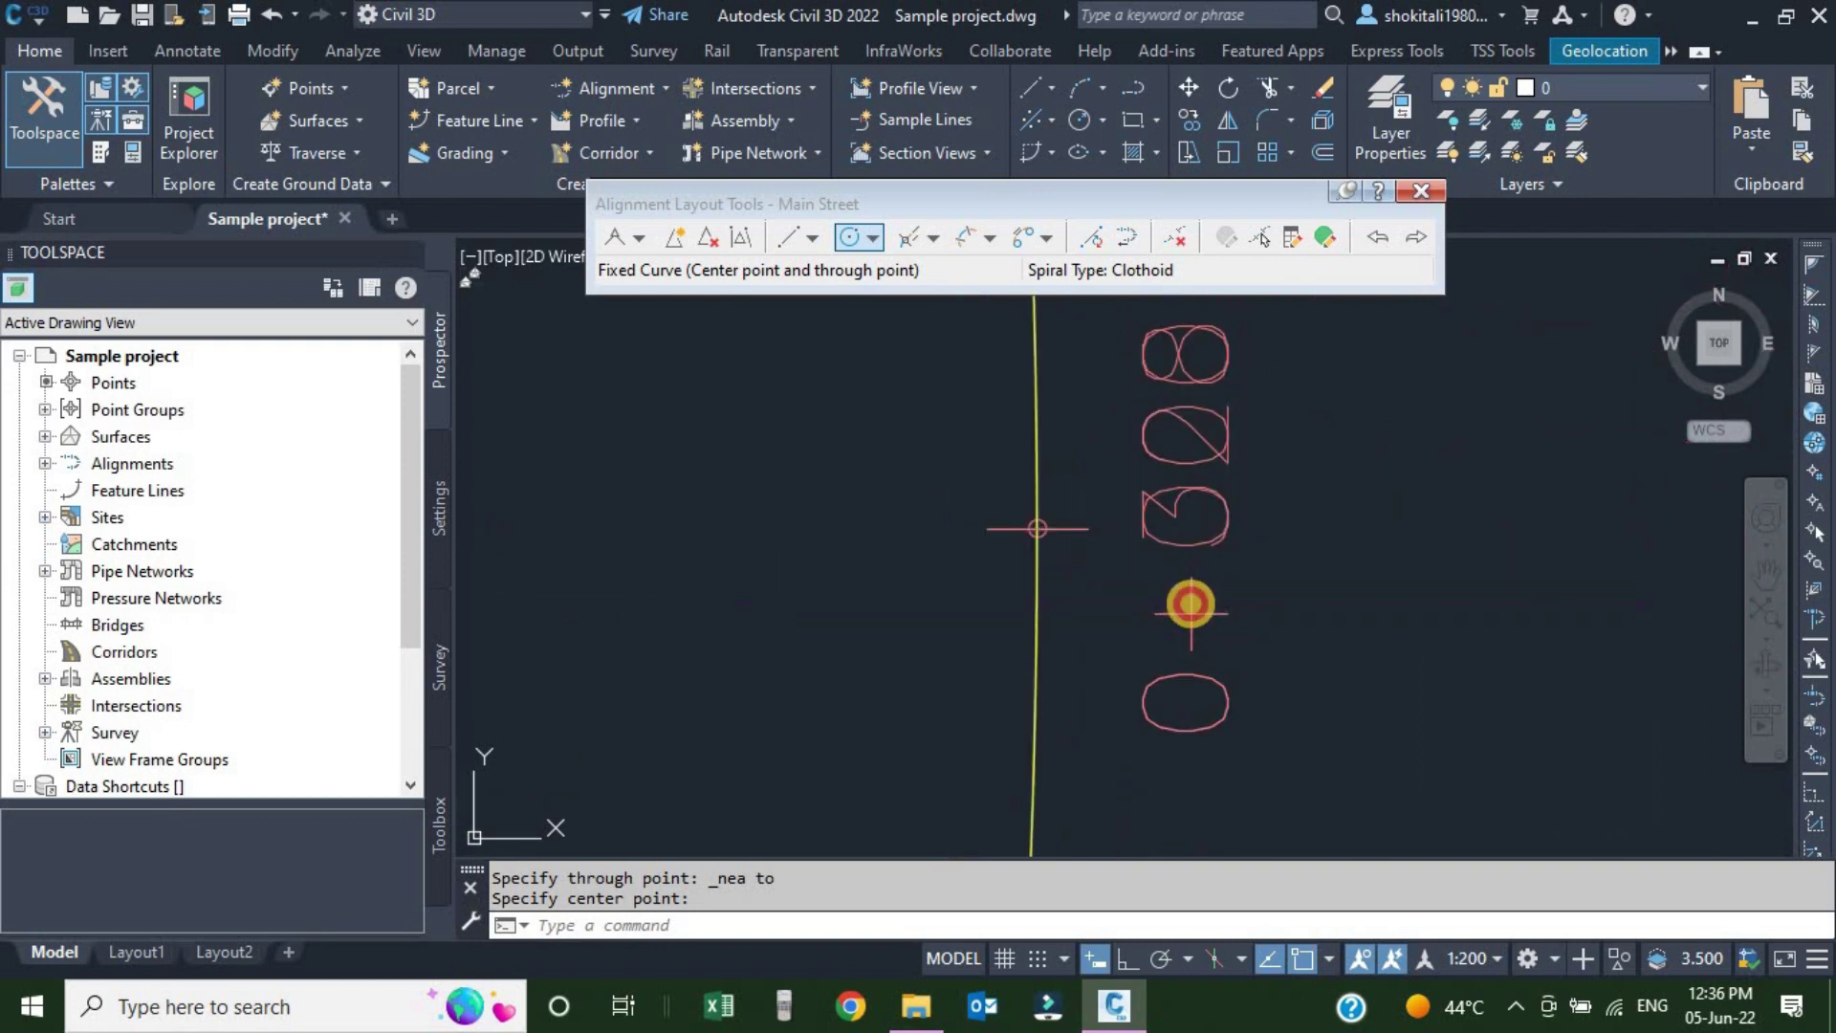
left_click(1189, 602)
left_click(1035, 529)
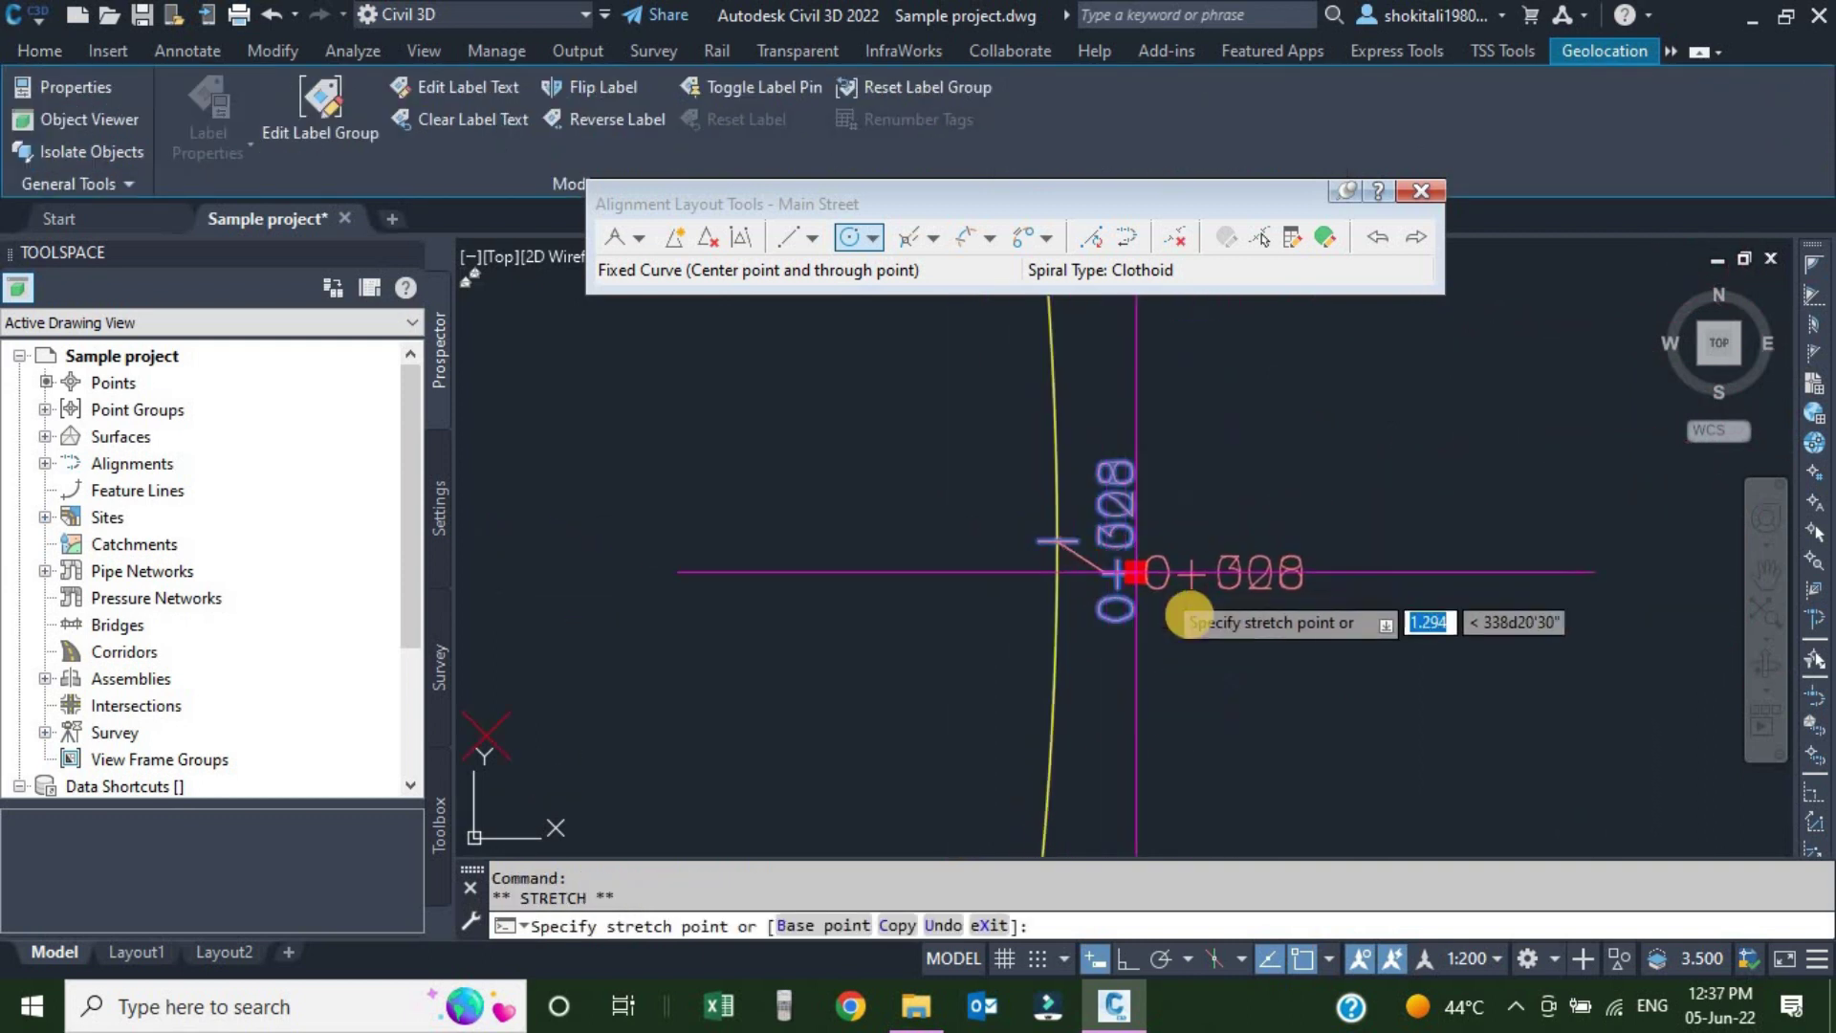
scroll(1222, 669, "up", 5)
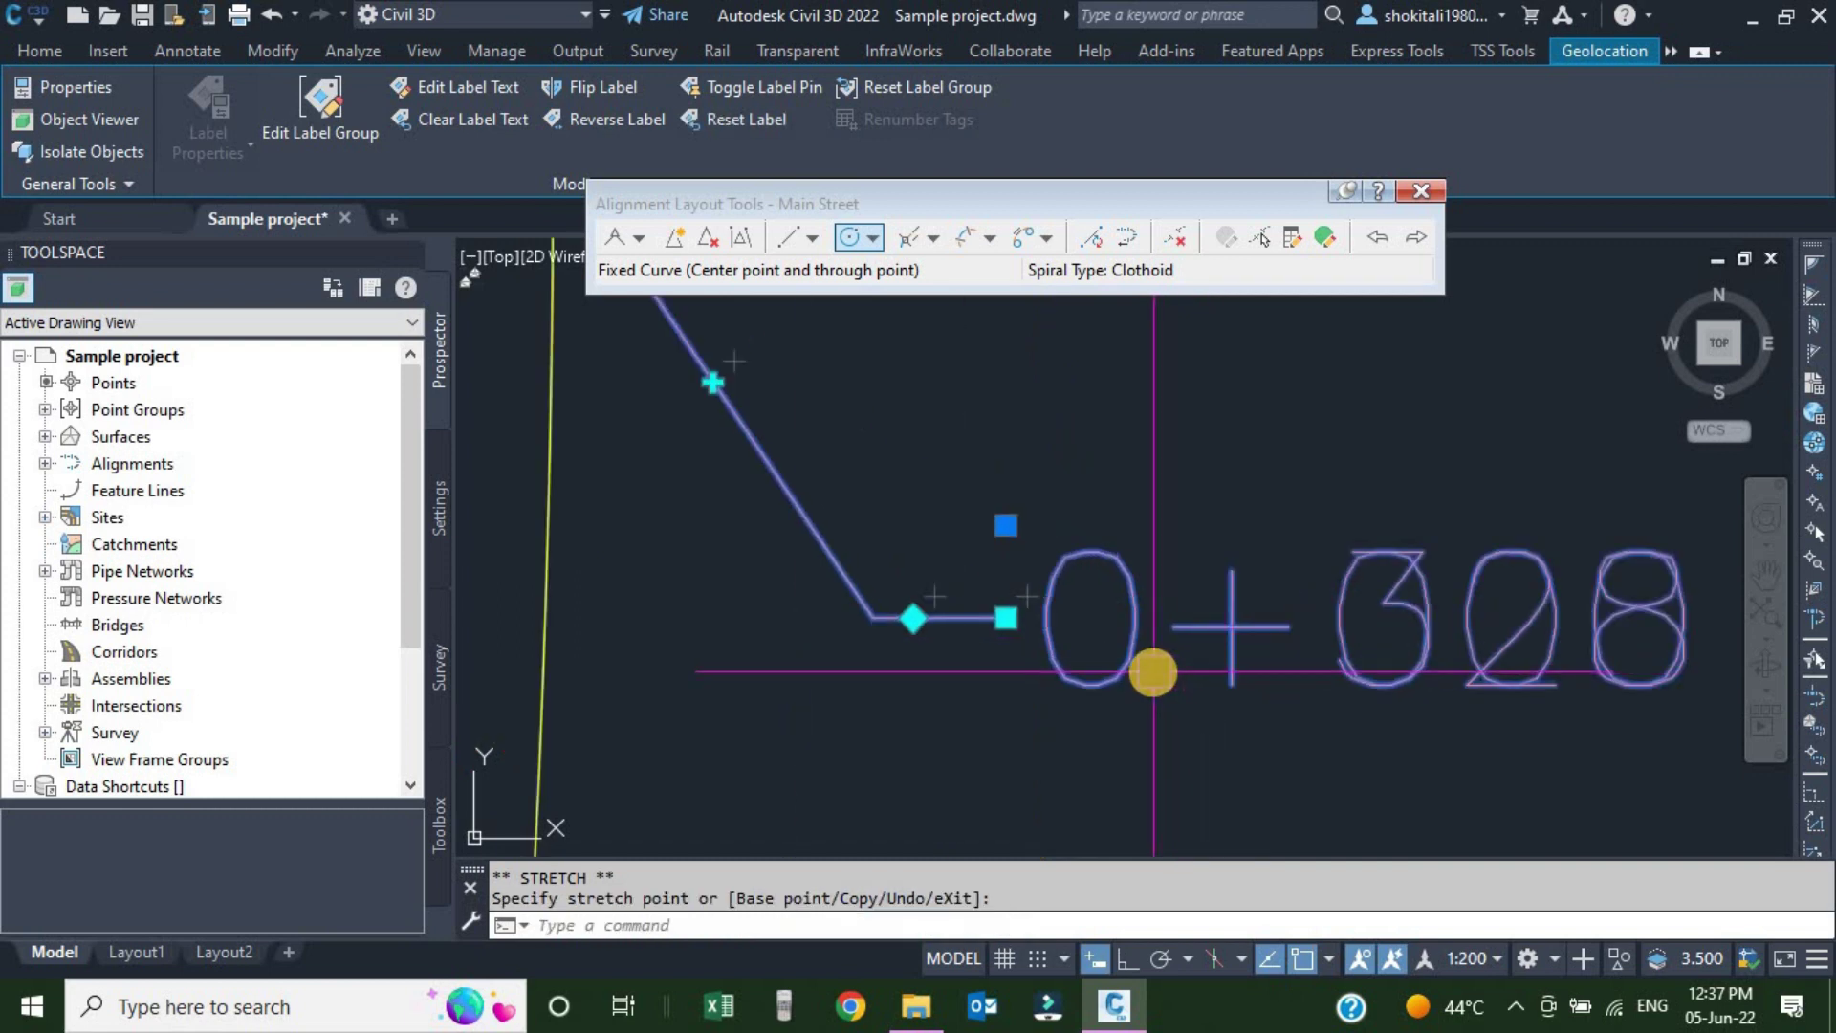
scroll(1093, 656, "down", 6)
key("Escape")
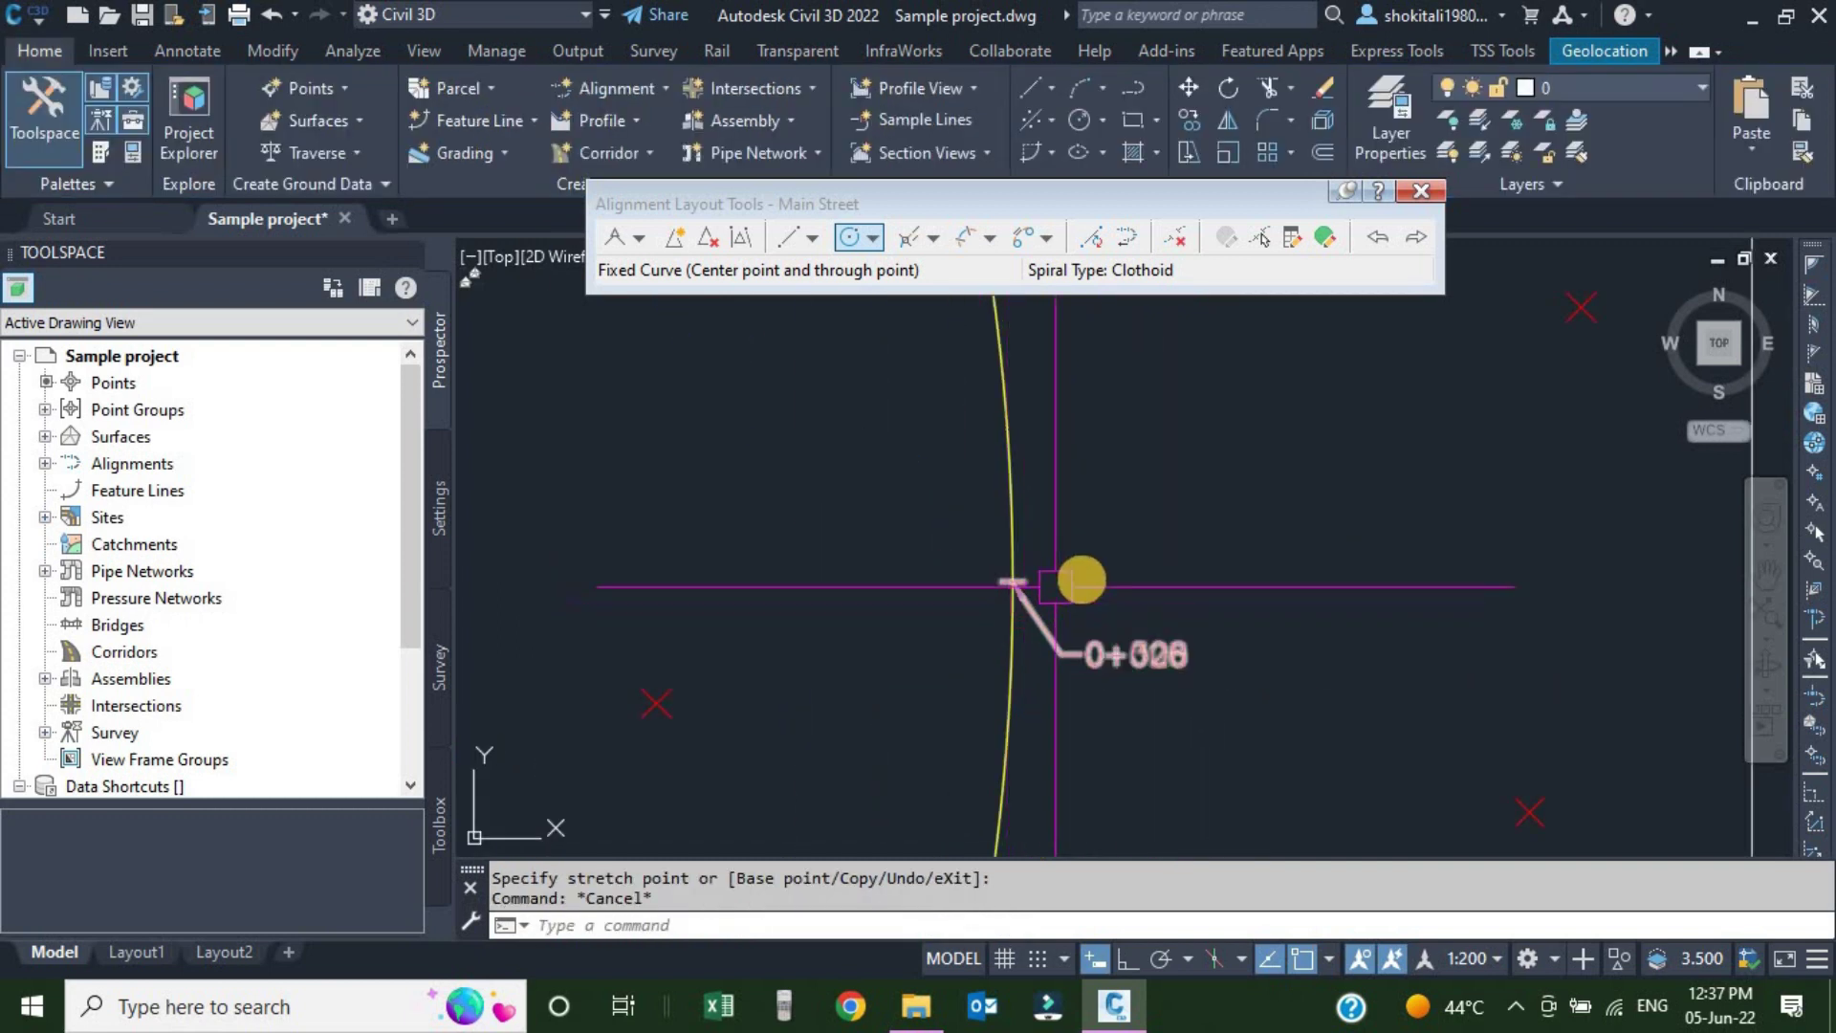
scroll(1078, 582, "down", 3)
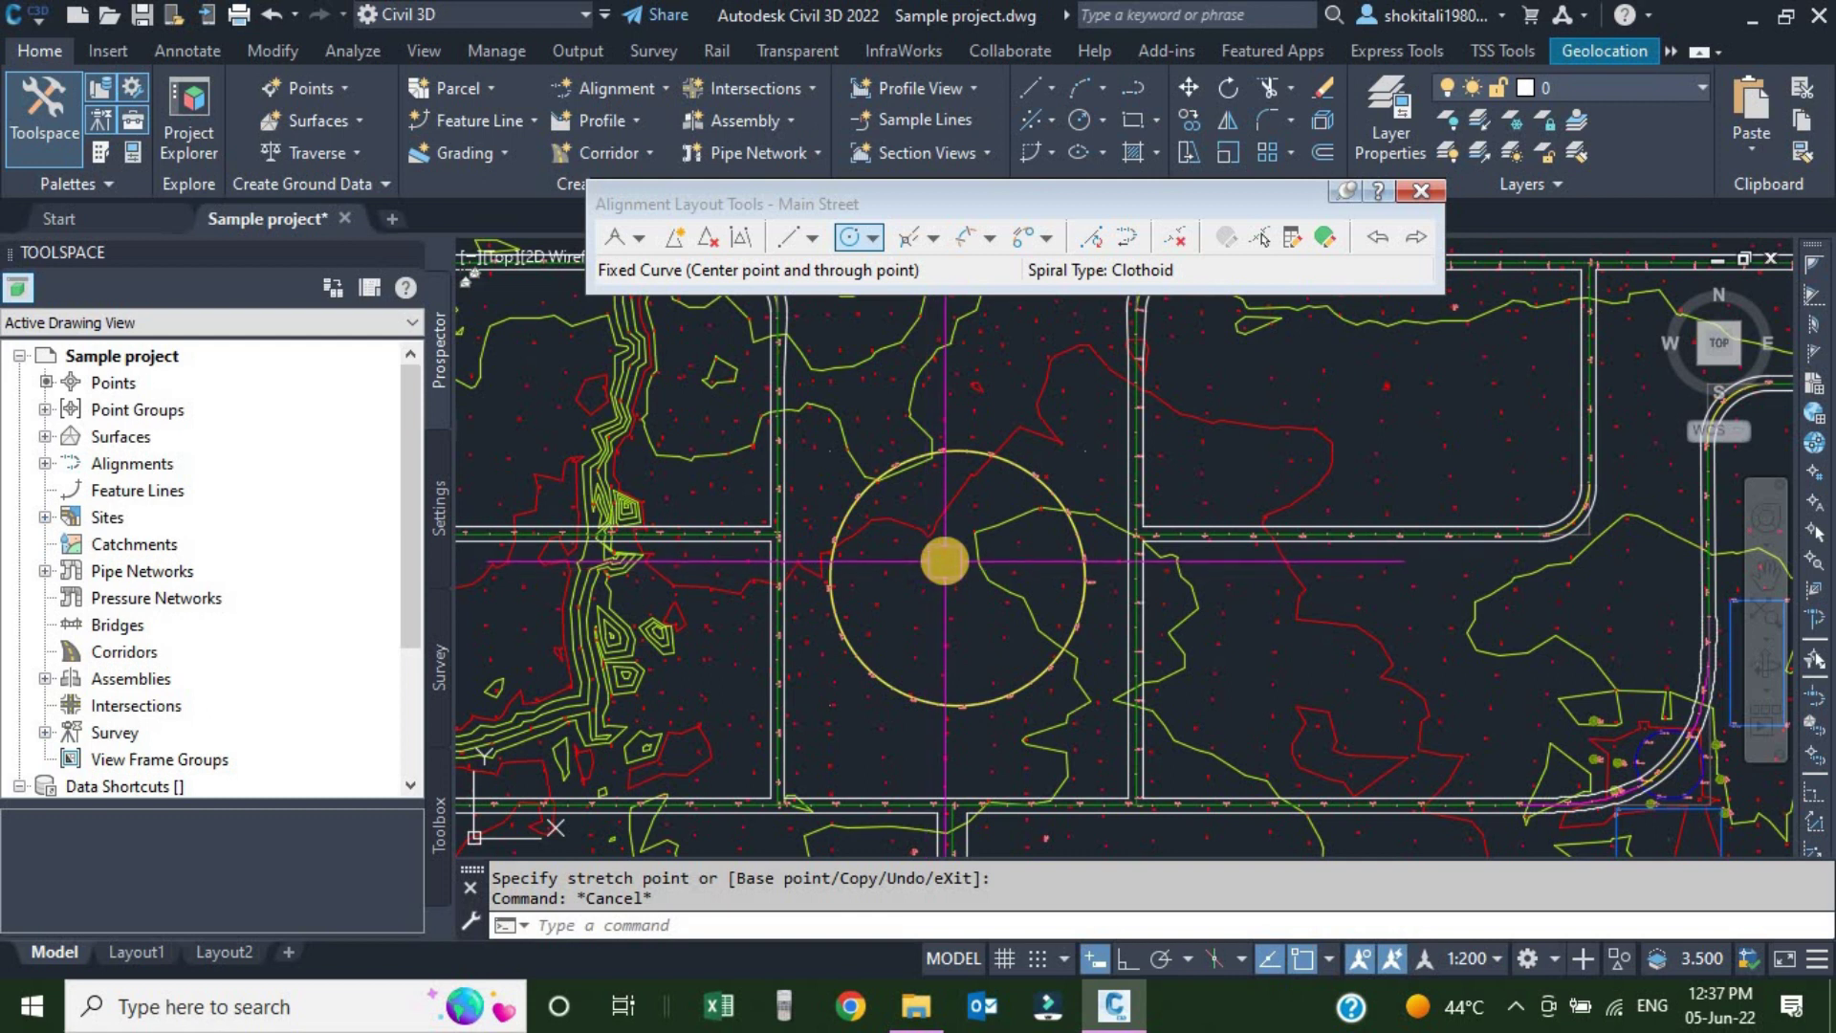
scroll(945, 560, "down", 3)
scroll(944, 560, "down", 1)
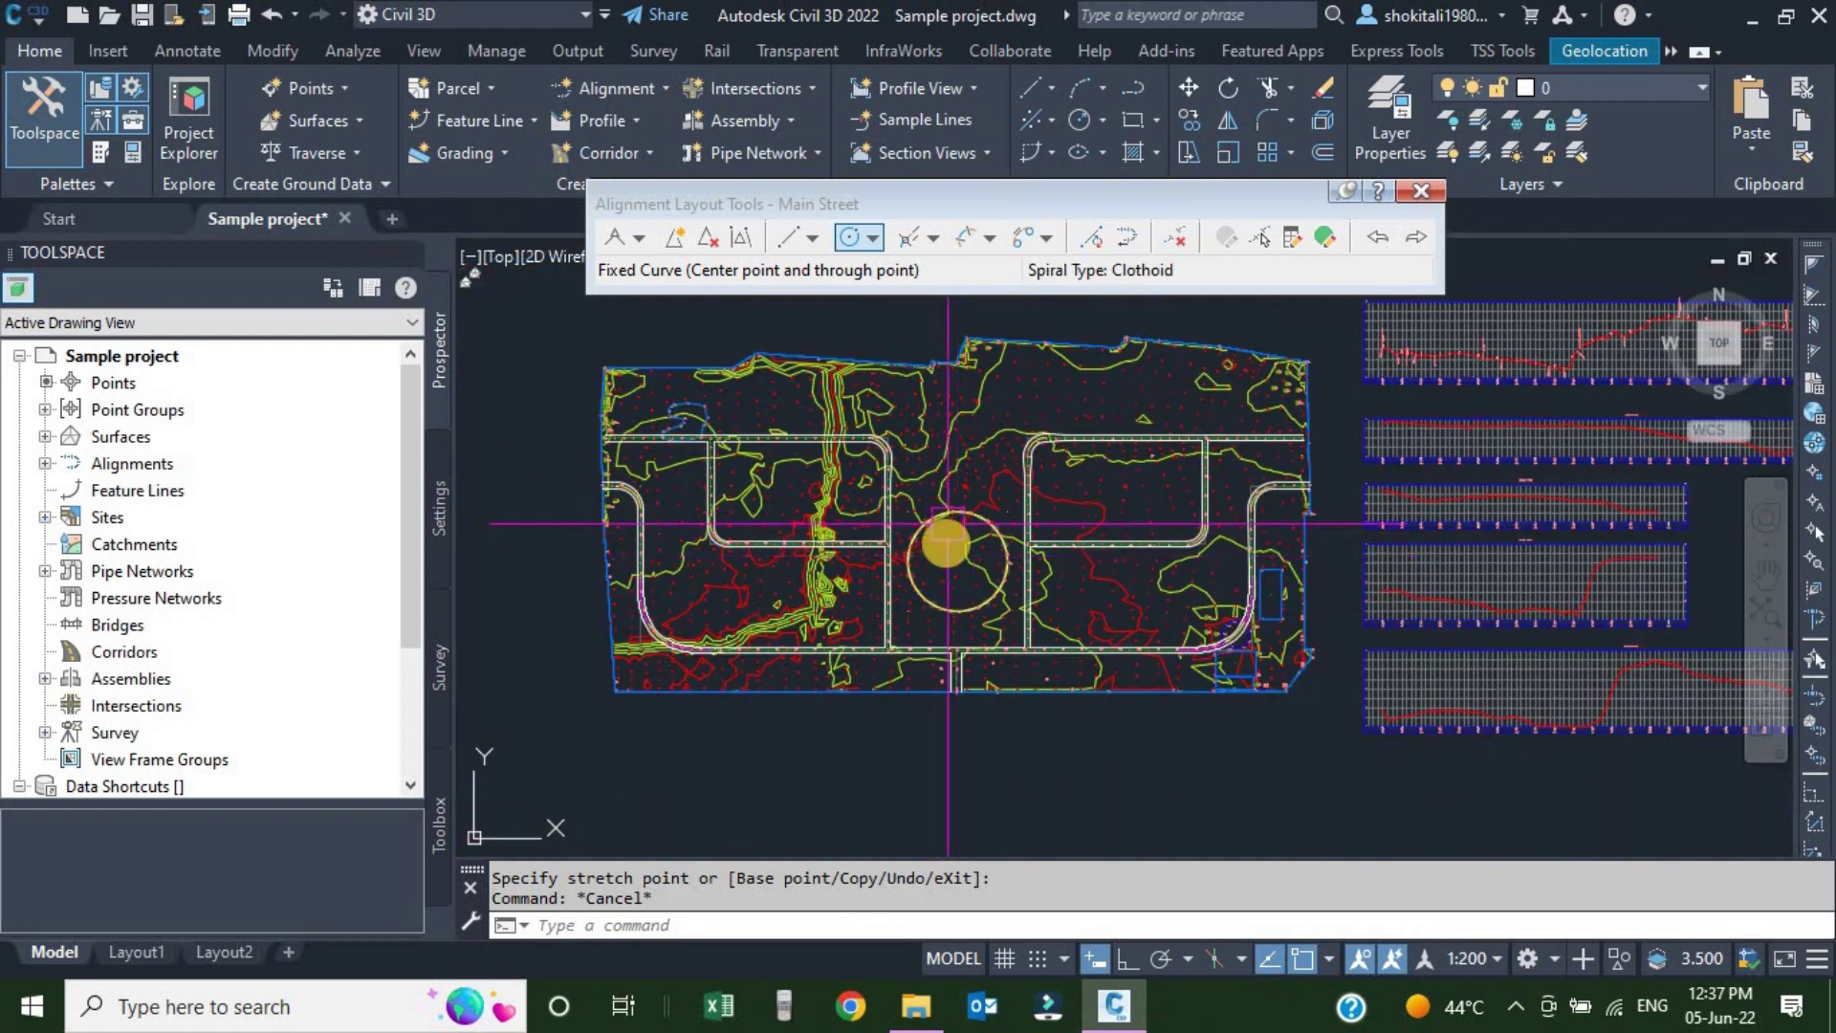